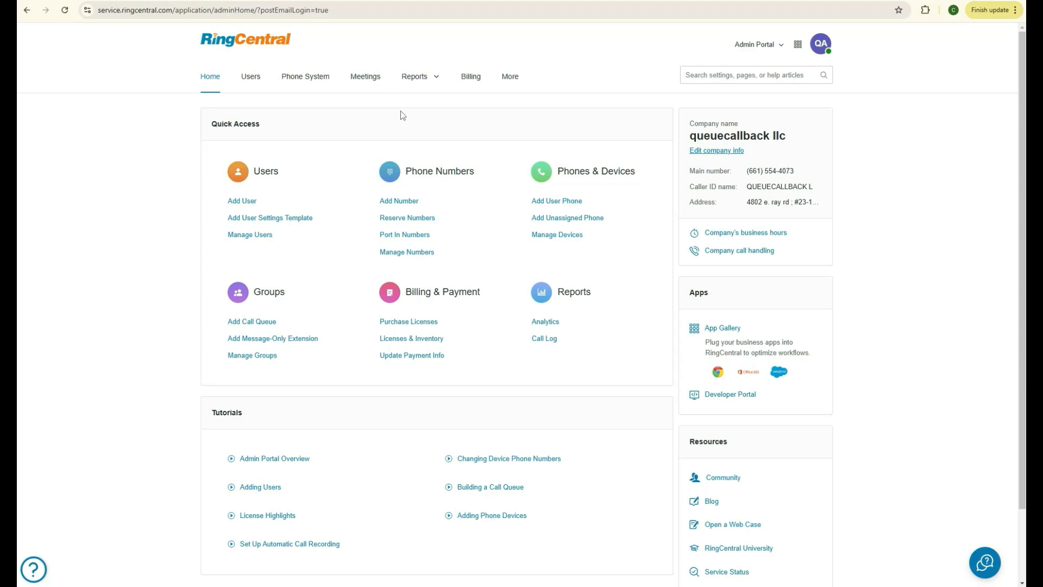
# Go to the Users with Extensions list from the top navigation.
pyautogui.click(253, 77)
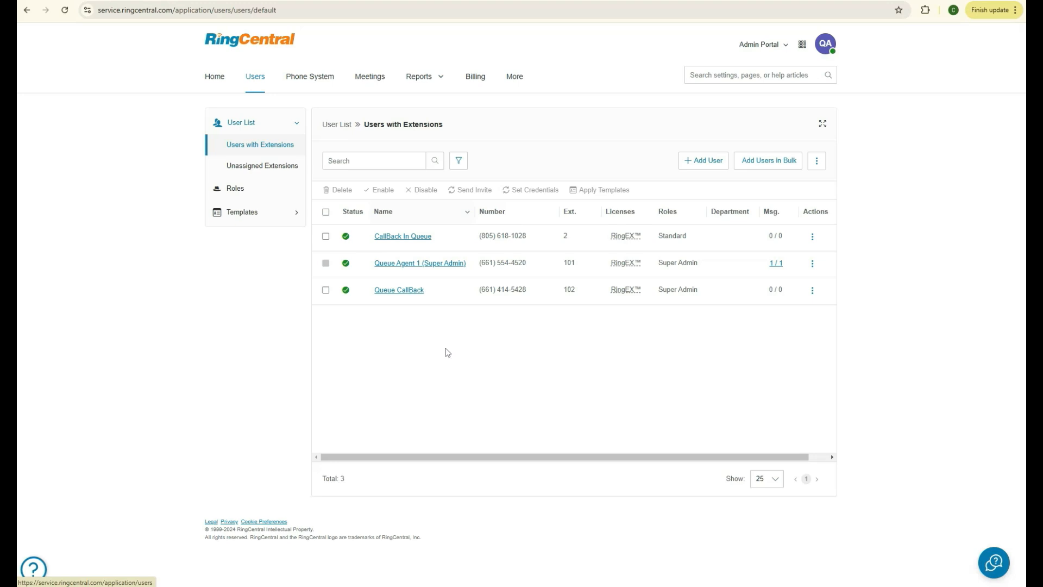
# Start the Add Users wizard at the Choose User Type step, location United States.
pyautogui.click(707, 164)
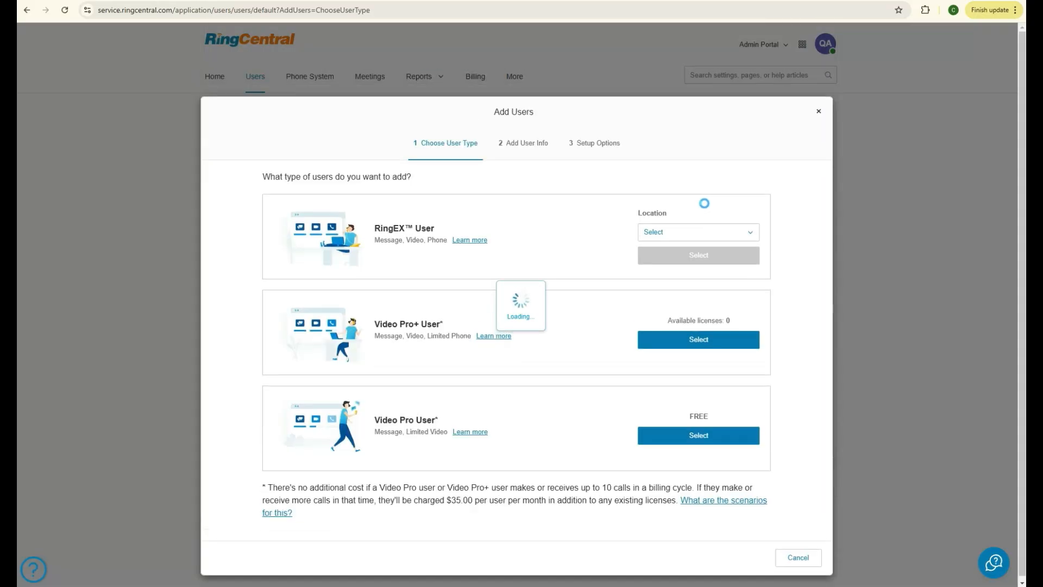
pyautogui.moveTo(394, 227)
pyautogui.mouseDown()
pyautogui.moveTo(444, 228)
pyautogui.moveTo(375, 232)
pyautogui.mouseUp()
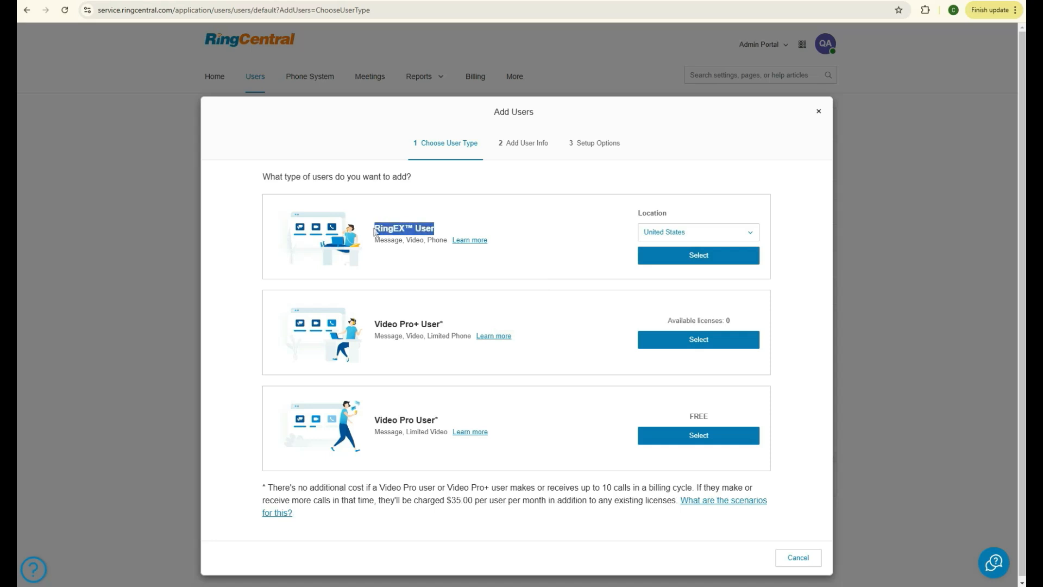
pyautogui.click(471, 213)
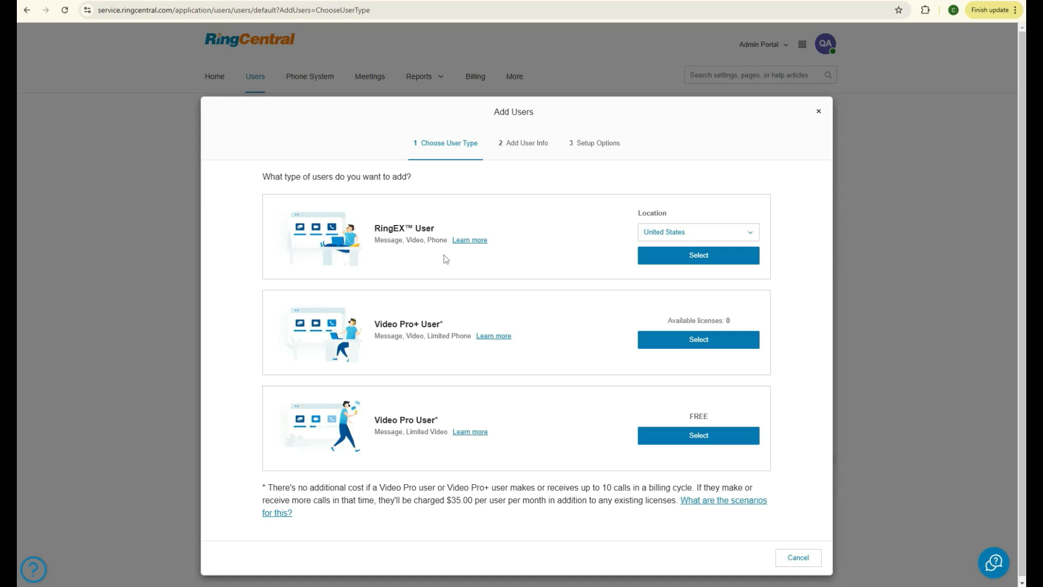
# Add a United States RingEX user with the saved support e-mail, first name CallBack, last name In Queue.
pyautogui.click(677, 261)
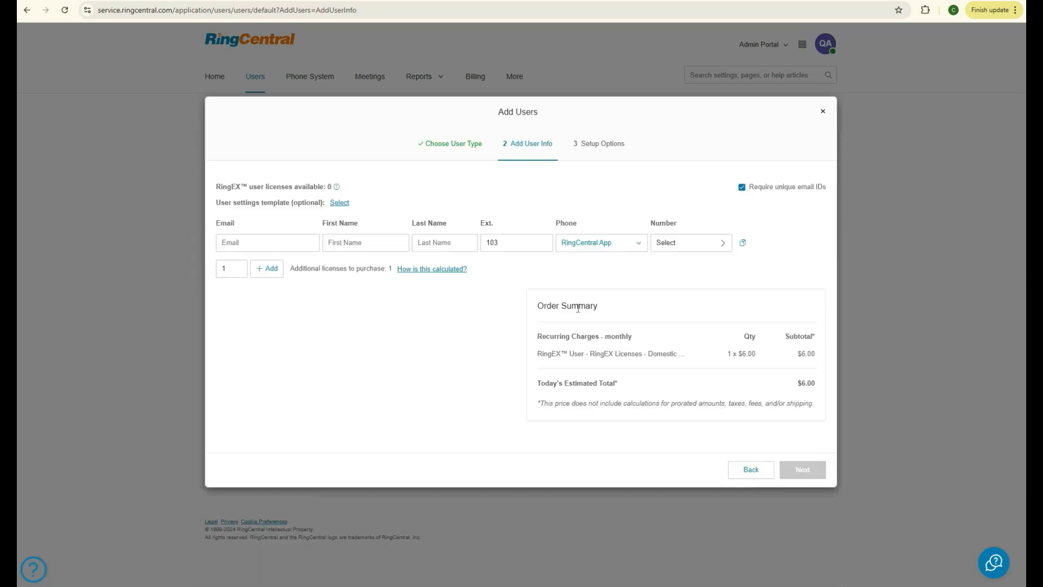
pyautogui.click(268, 242)
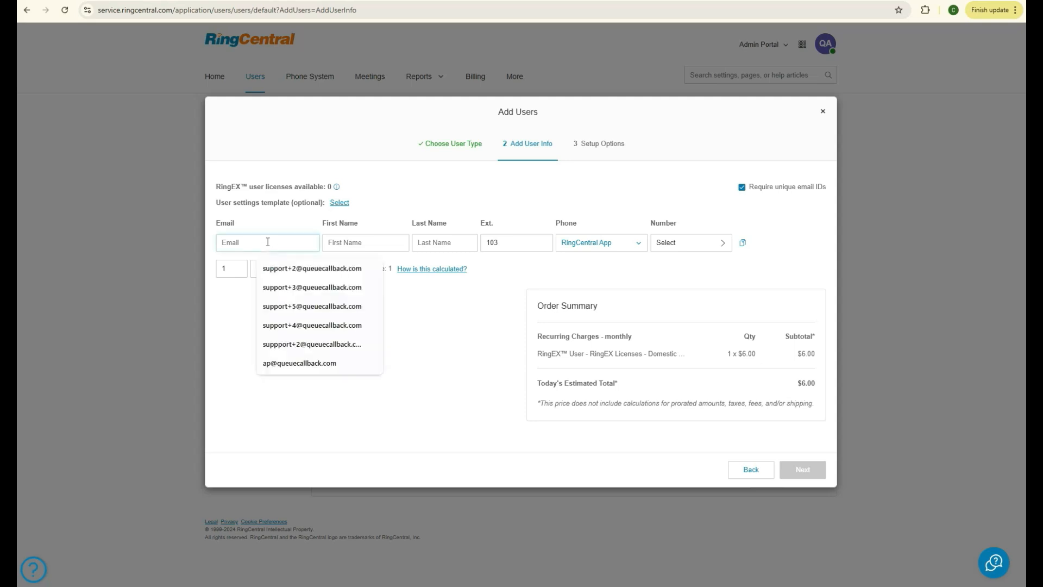
pyautogui.click(322, 270)
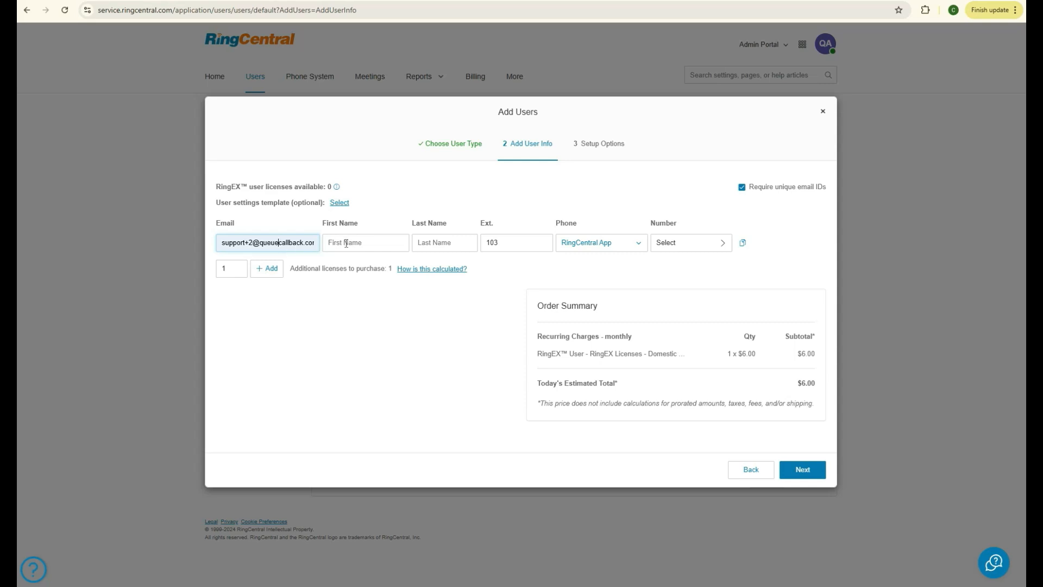
pyautogui.click(374, 245)
pyautogui.click(373, 268)
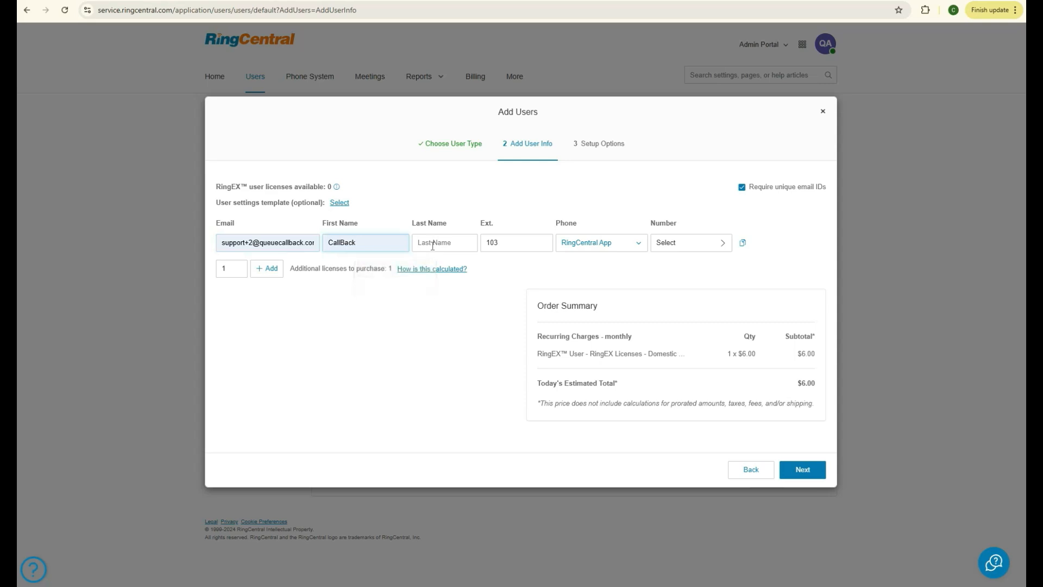
pyautogui.click(437, 242)
pyautogui.click(452, 269)
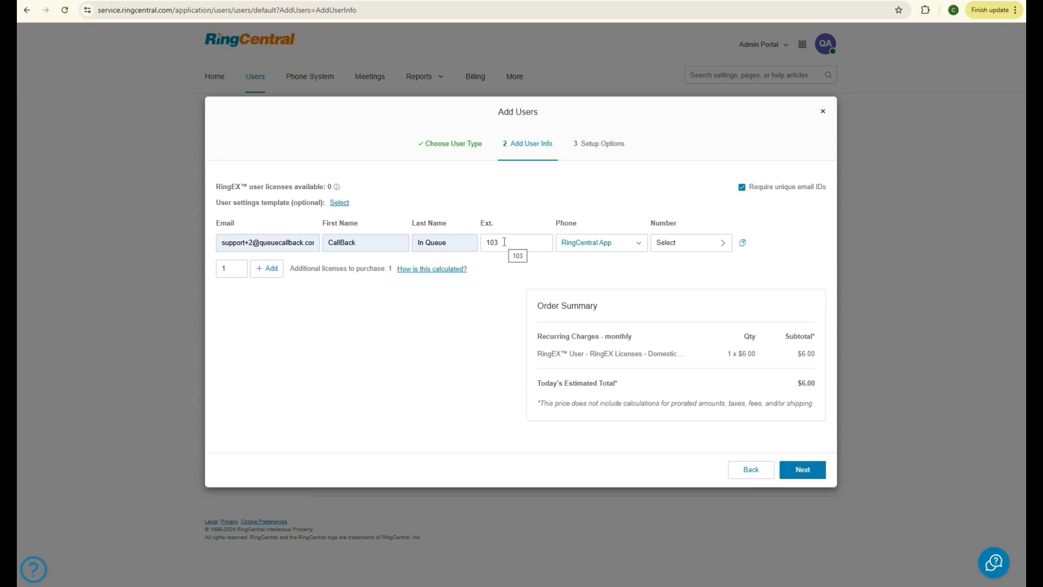
# Change the new user's suggested extension 103 to 2.
pyautogui.doubleClick(504, 241)
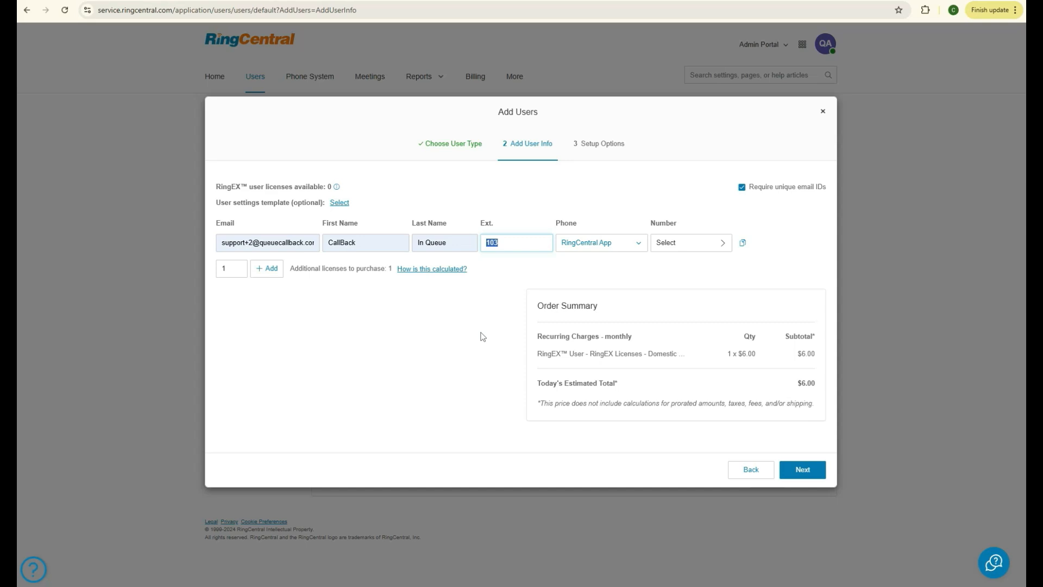
pyautogui.write('2')
pyautogui.click(506, 274)
# Set the user's phone to Bring your own device and bring up number selection.
pyautogui.click(615, 247)
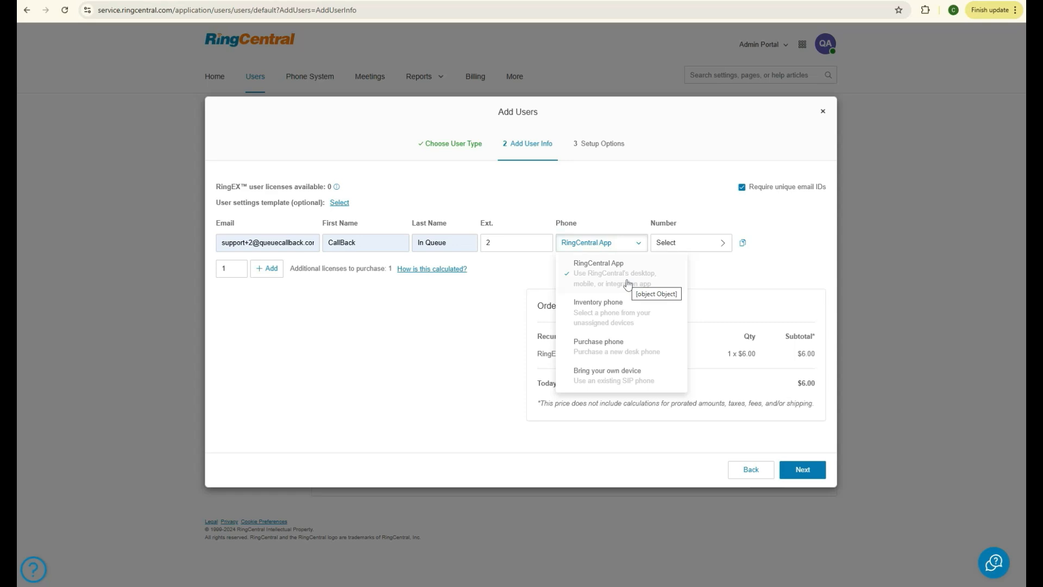
pyautogui.click(621, 378)
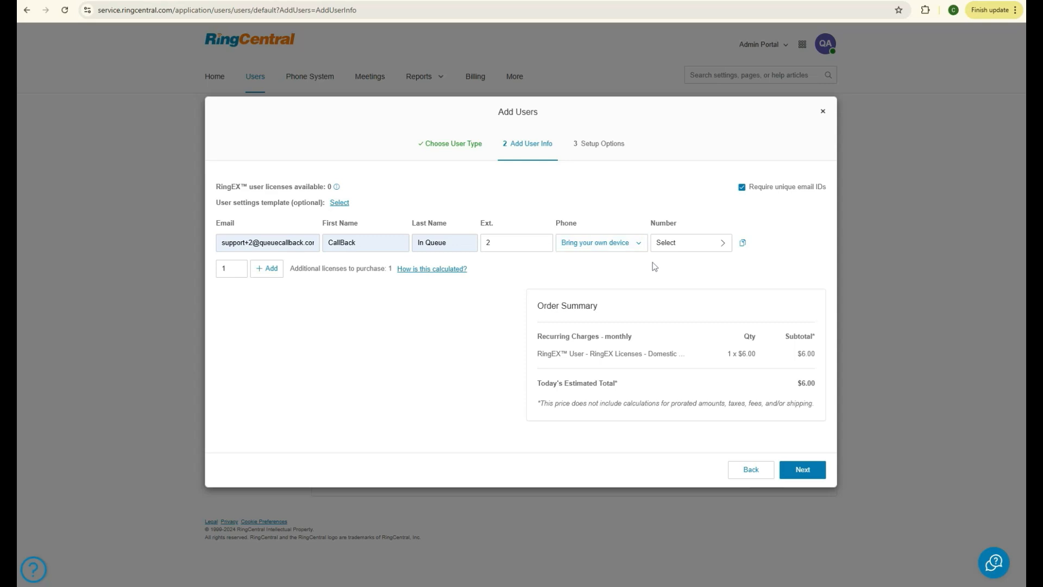
pyautogui.click(697, 245)
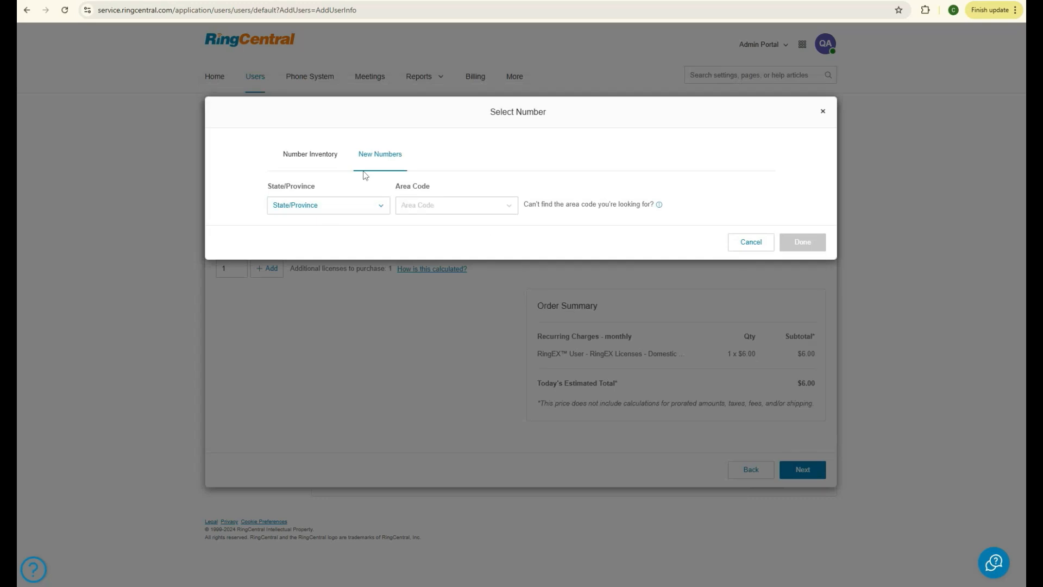
pyautogui.click(328, 158)
pyautogui.click(382, 155)
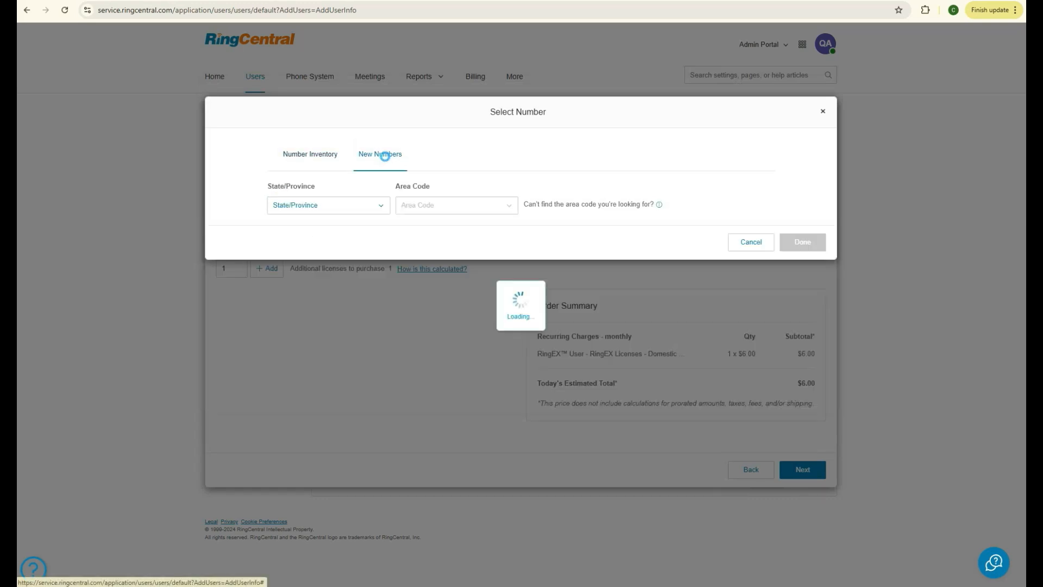
pyautogui.click(384, 207)
pyautogui.click(344, 258)
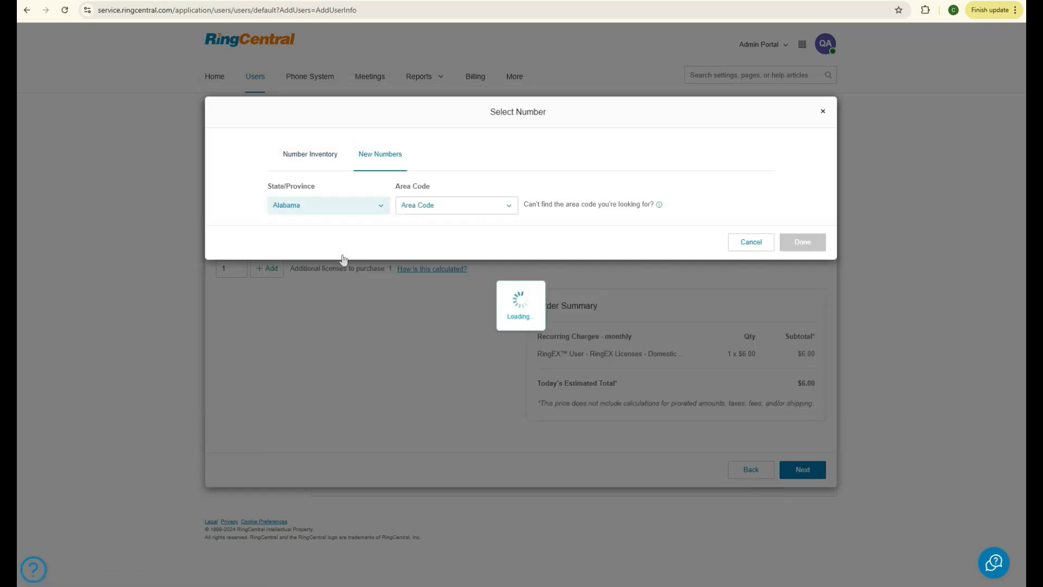
pyautogui.click(452, 207)
pyautogui.click(457, 253)
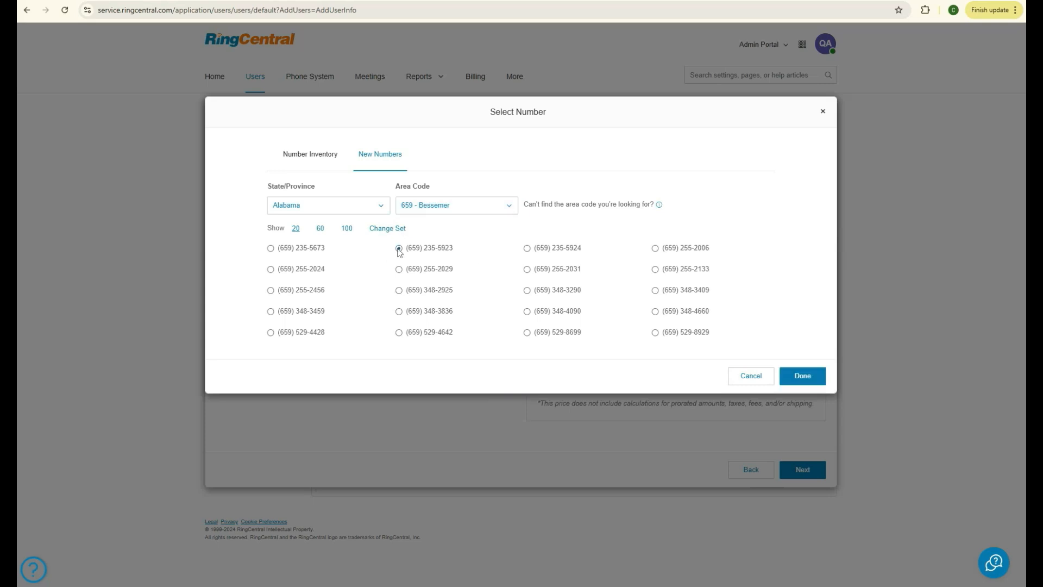
pyautogui.click(398, 250)
pyautogui.click(803, 378)
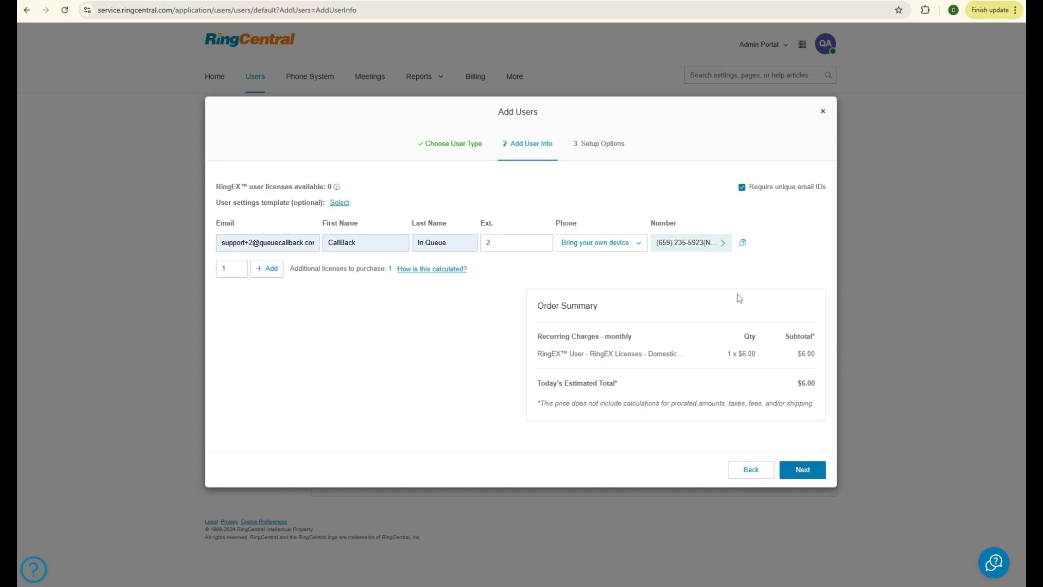
# Discard the new-user form and open CallBack In Queue's Existing Phone device page.
pyautogui.click(822, 111)
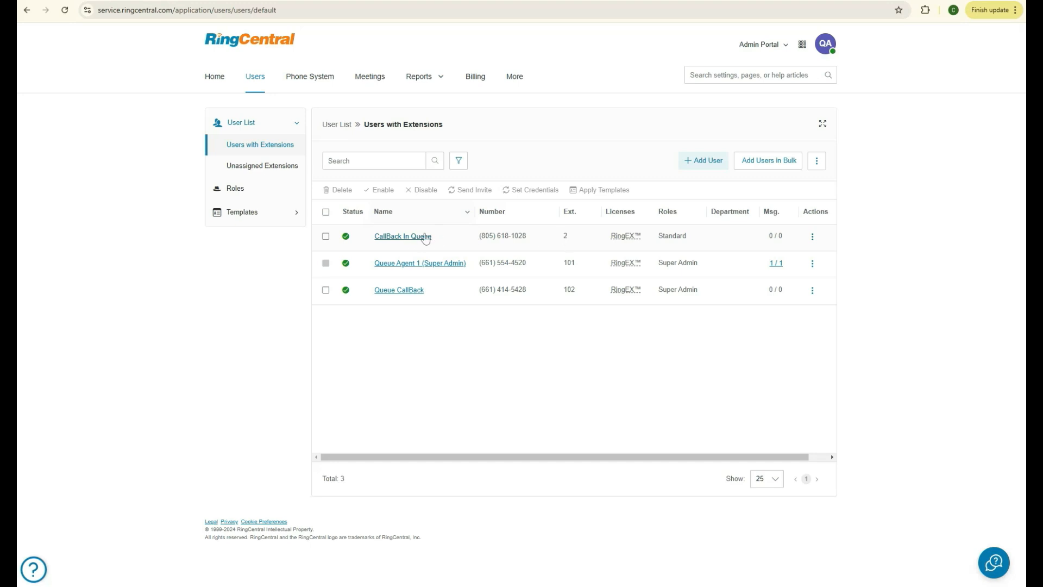
pyautogui.click(424, 237)
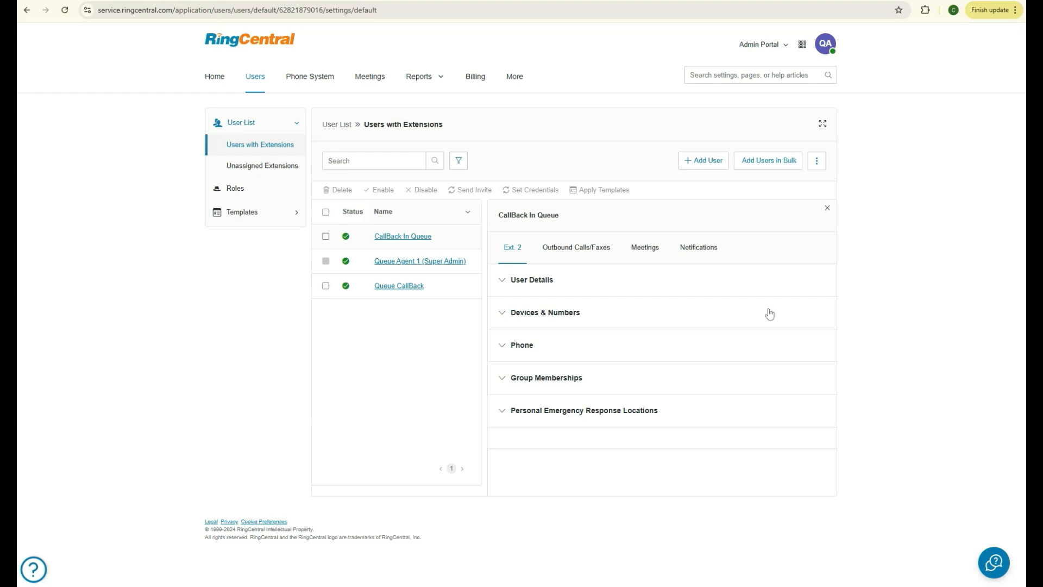
pyautogui.click(559, 313)
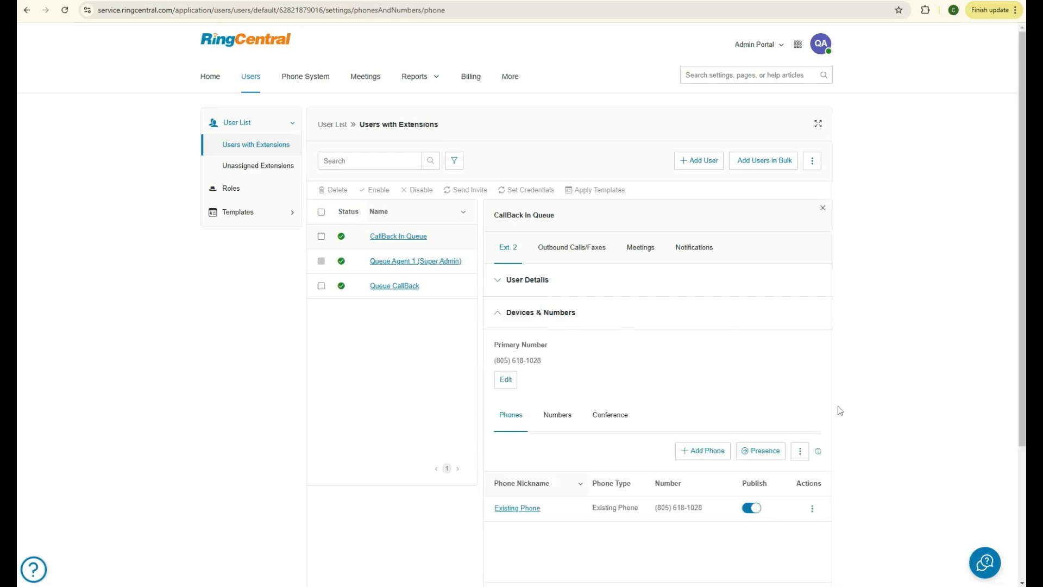
pyautogui.scroll(-1, 873, 406)
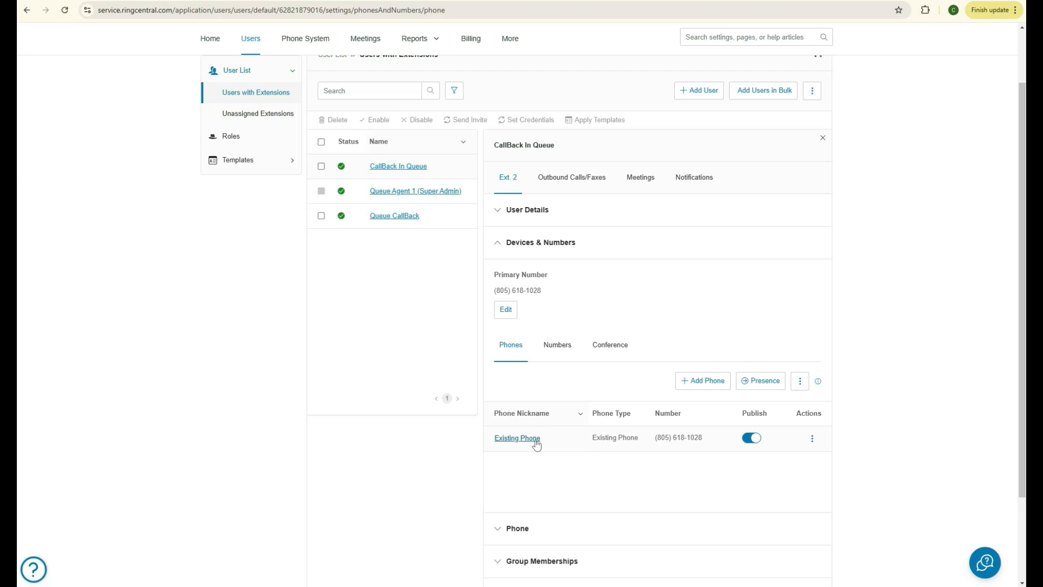
pyautogui.click(535, 442)
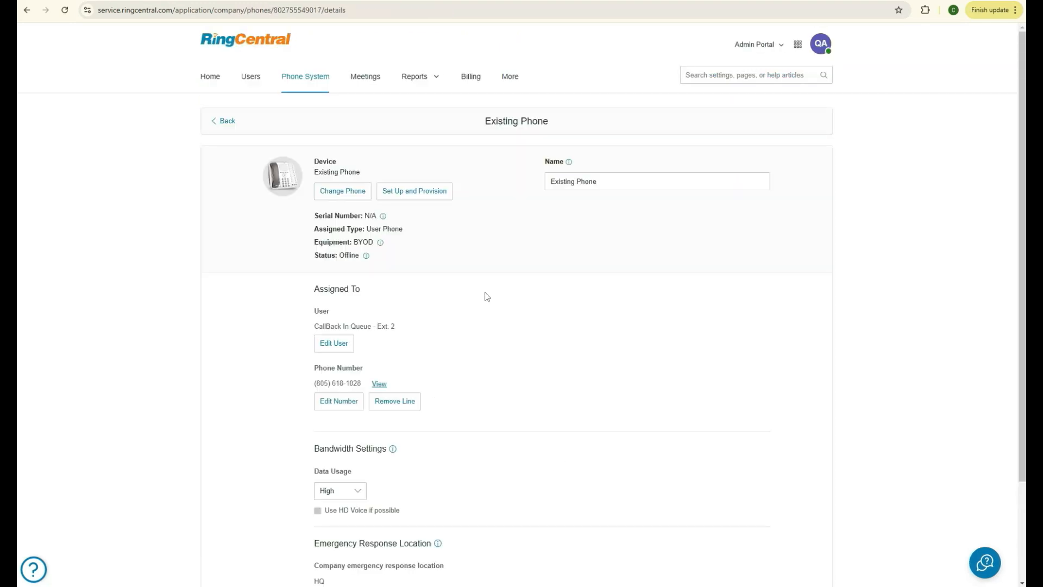
# Change the phone to a Bring Your Own Device SIP phone, keeping HQ emergency location, provisioned manually.
pyautogui.click(329, 192)
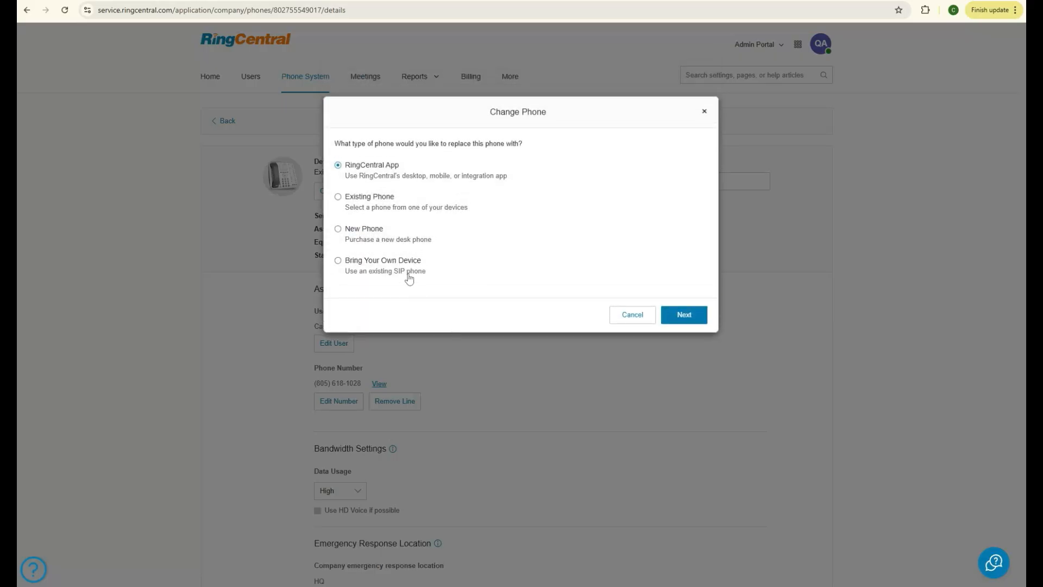
pyautogui.click(409, 279)
pyautogui.click(685, 320)
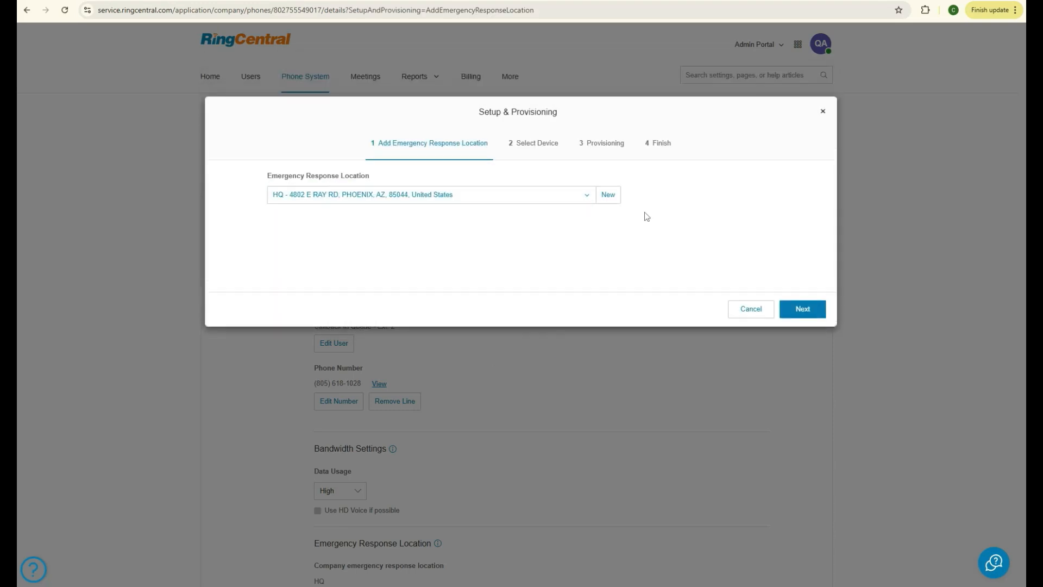
pyautogui.click(801, 308)
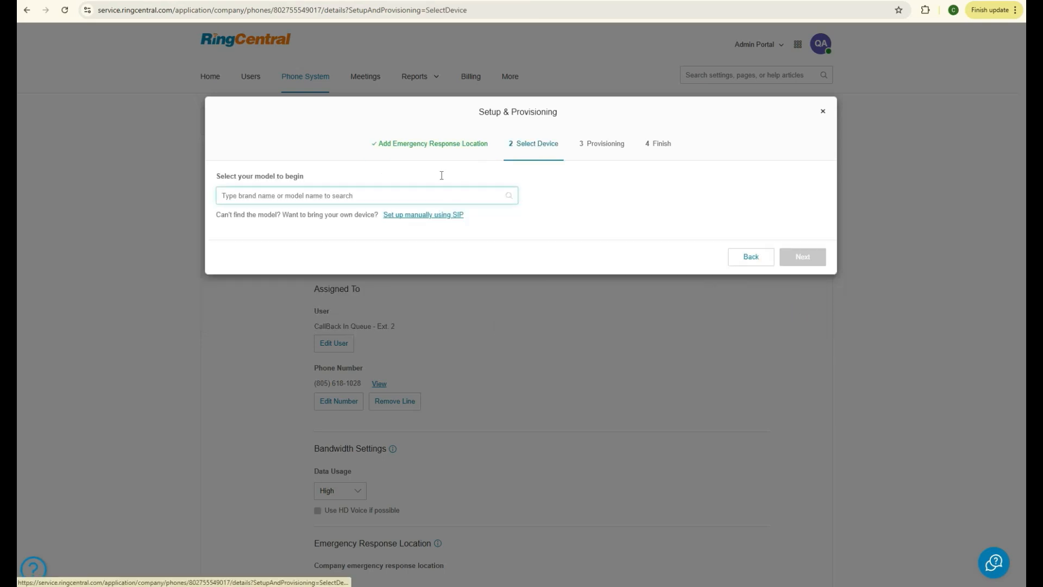
pyautogui.click(434, 216)
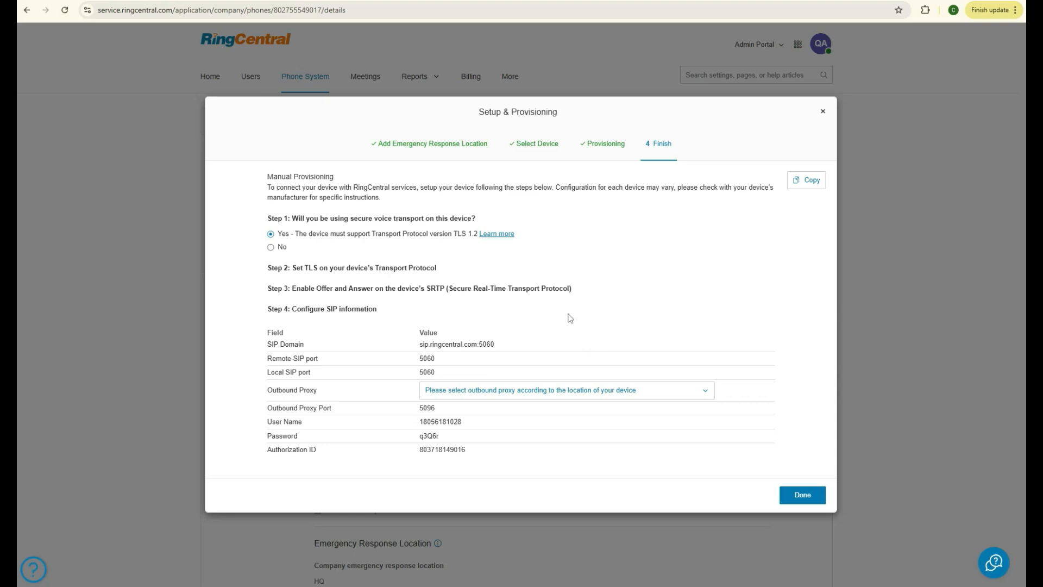
pyautogui.click(809, 496)
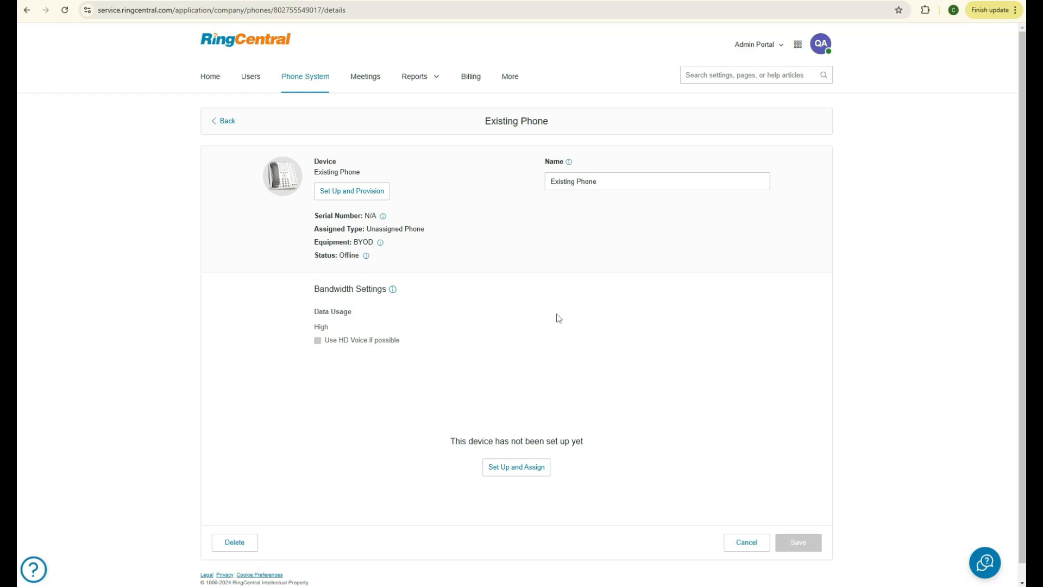
# Leave the phone name unchanged and return to the Users with Extensions list.
pyautogui.tripleClick(571, 183)
pyautogui.click(537, 262)
pyautogui.tripleClick(607, 181)
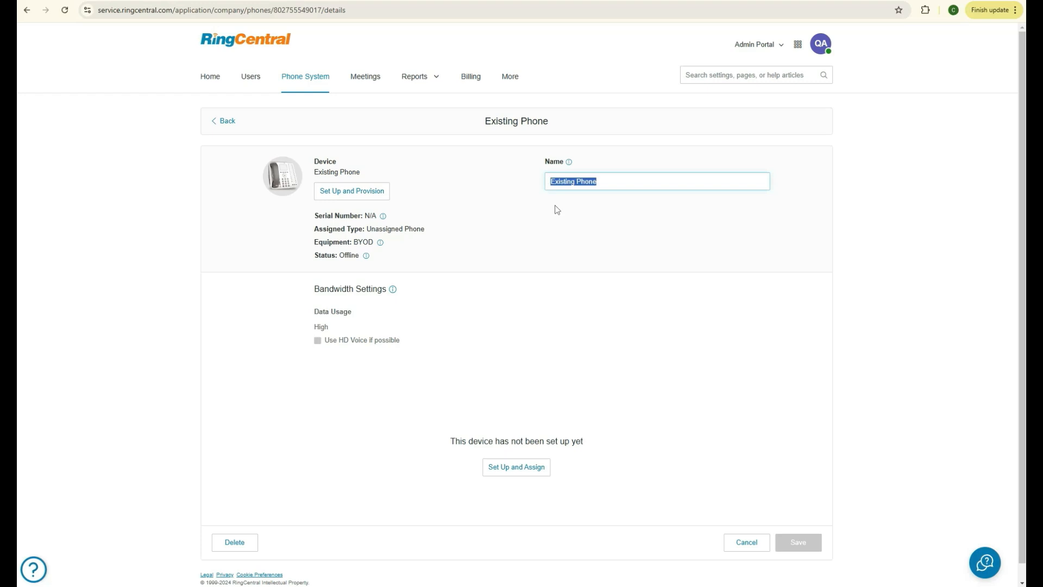
pyautogui.click(578, 259)
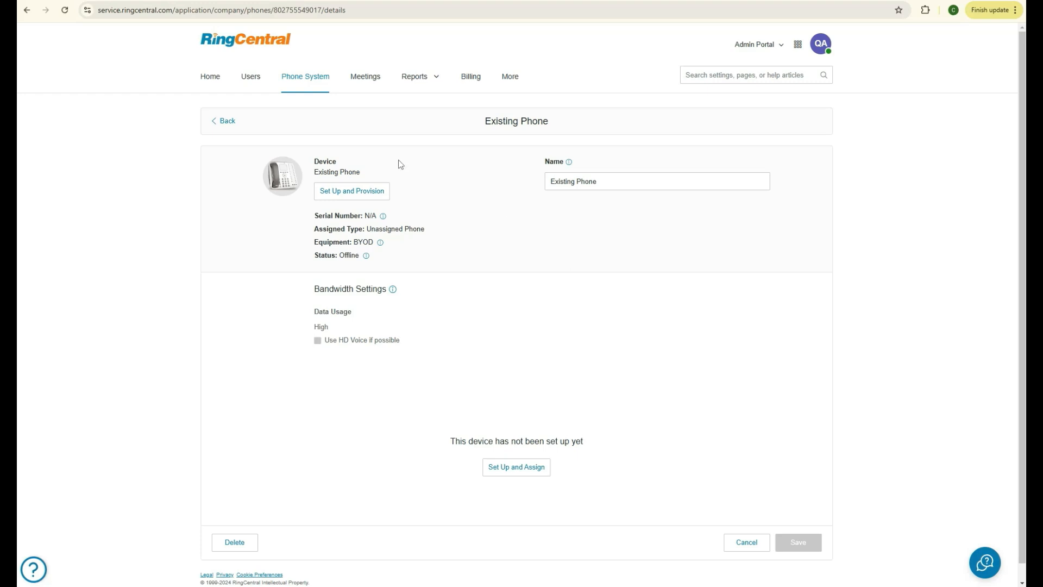
pyautogui.click(251, 77)
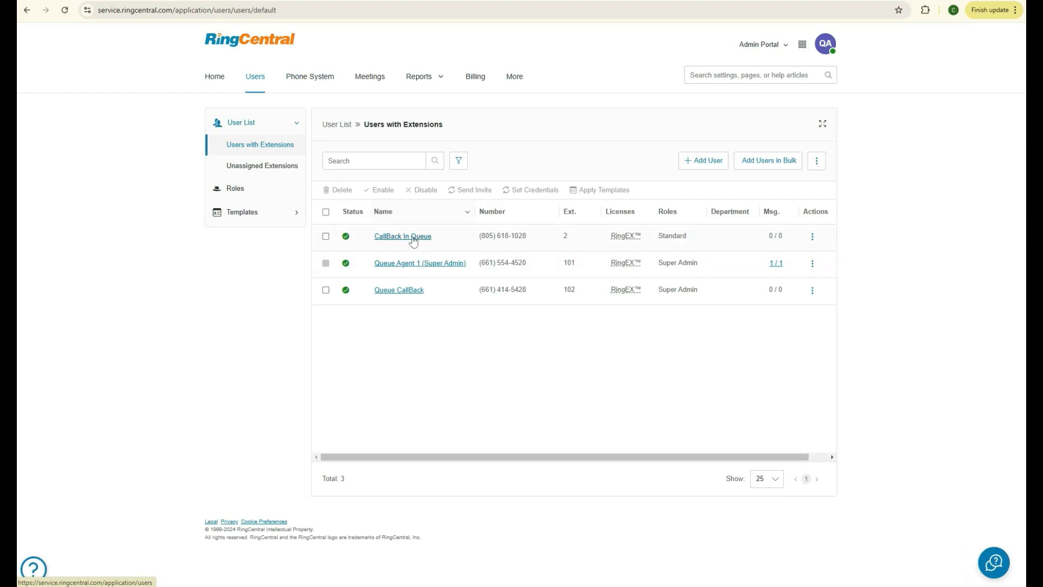
# Open CallBack In Queue's Incoming call rules from the Phone section of their details.
pyautogui.click(417, 237)
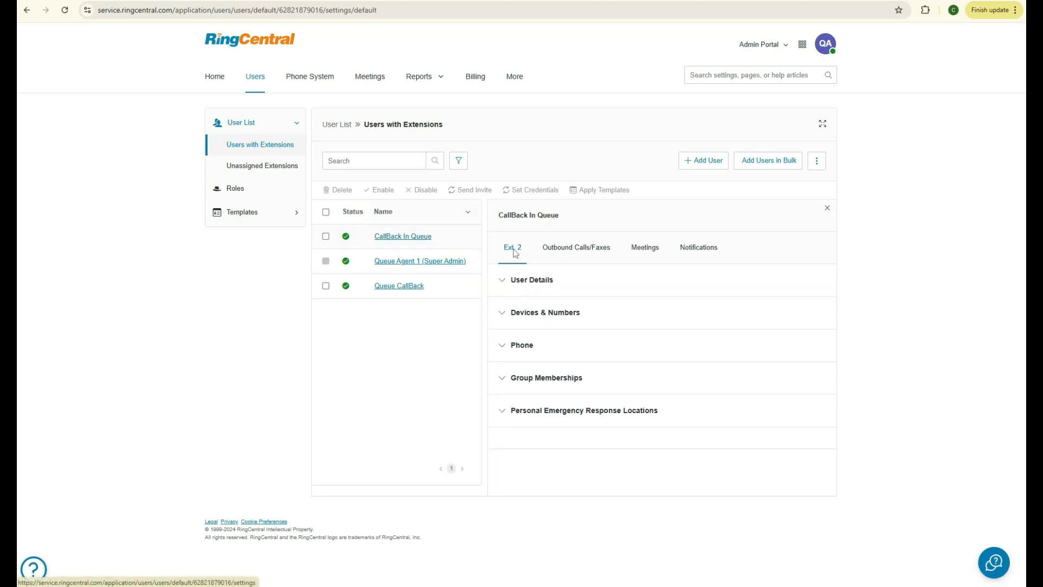
pyautogui.click(530, 348)
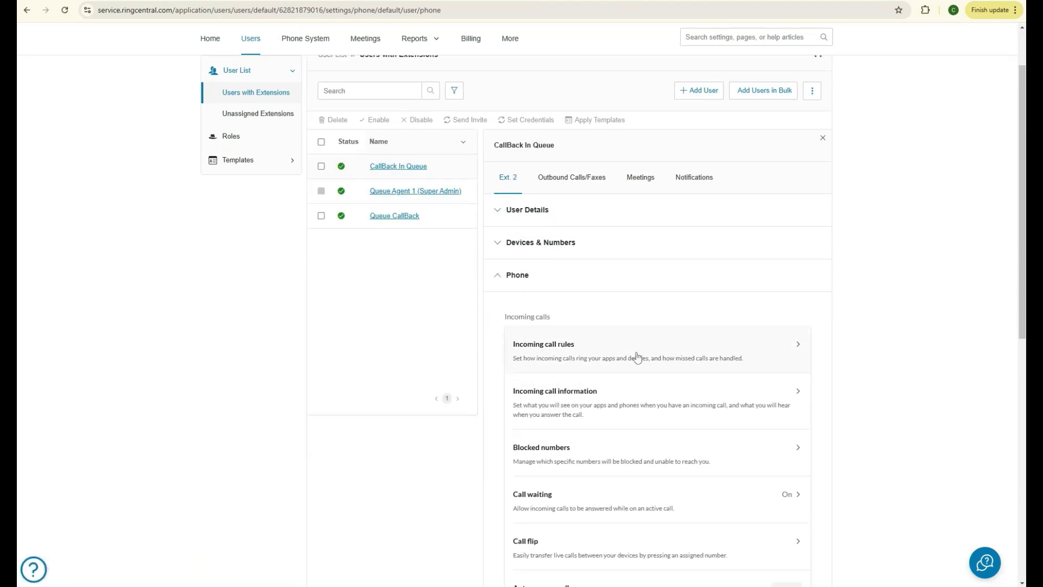
pyautogui.click(638, 357)
pyautogui.scroll(-3, 857, 374)
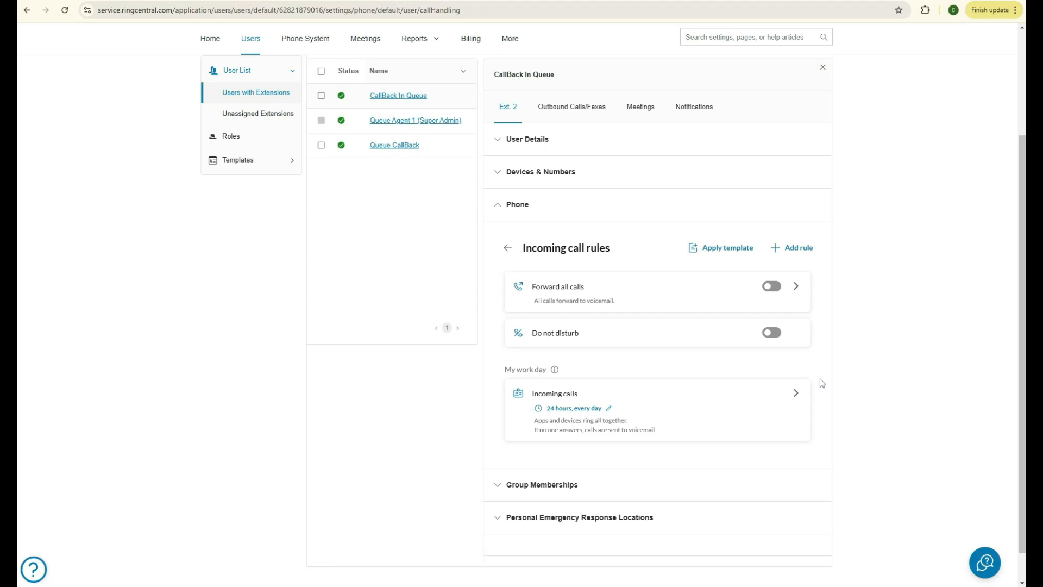
# Open the My work day Incoming calls settings and review the welcome greeting and connecting announcement.
pyautogui.click(725, 413)
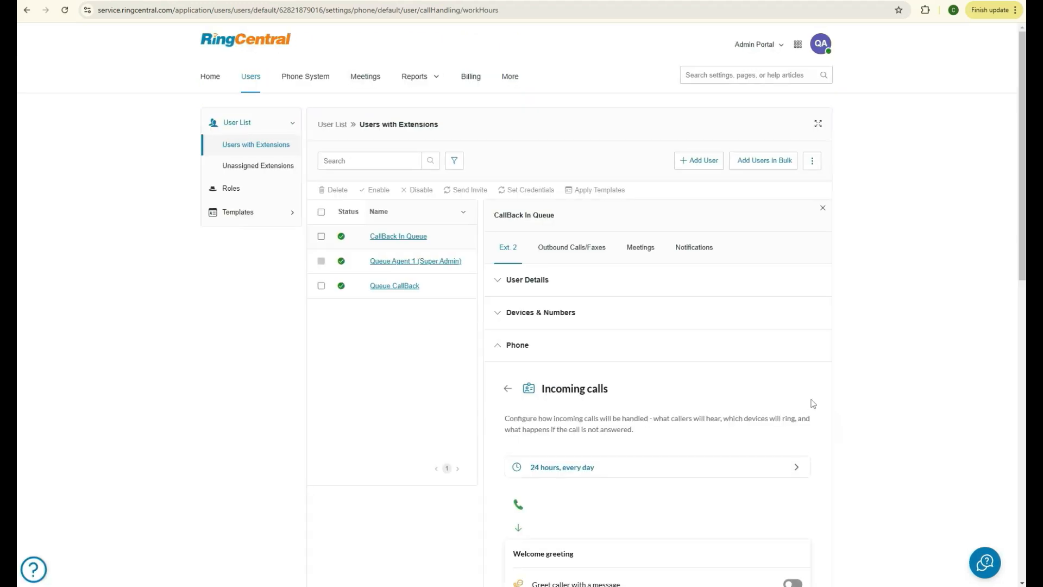
pyautogui.scroll(-3, 866, 415)
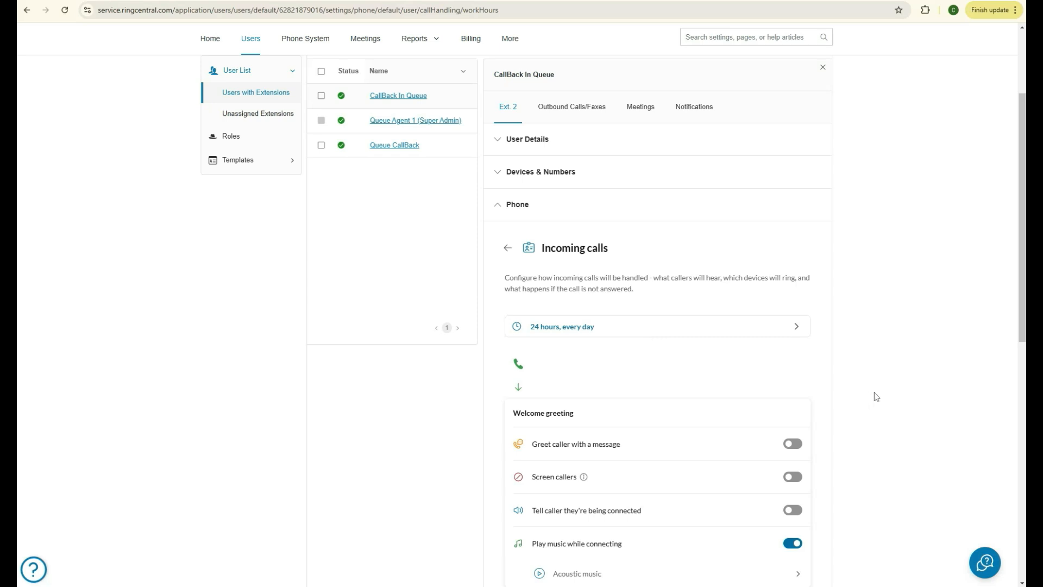
pyautogui.scroll(-4, 876, 397)
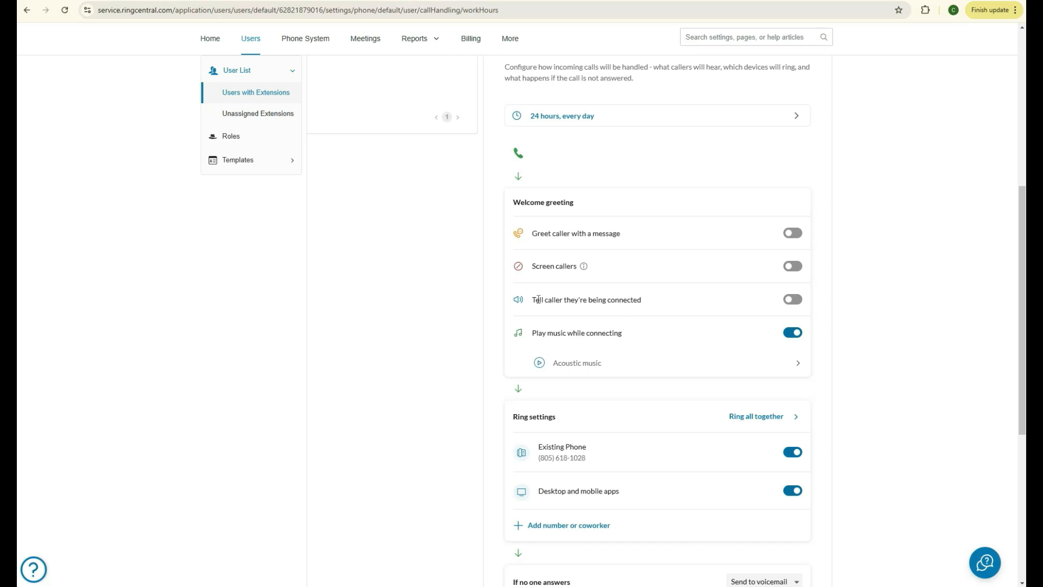
pyautogui.moveTo(538, 300); pyautogui.dragTo(614, 300)
pyautogui.click(673, 303)
# Review ring settings and voicemail fallback, keeping desktop and mobile apps ringing and the greeting unchanged.
pyautogui.scroll(-2, 873, 415)
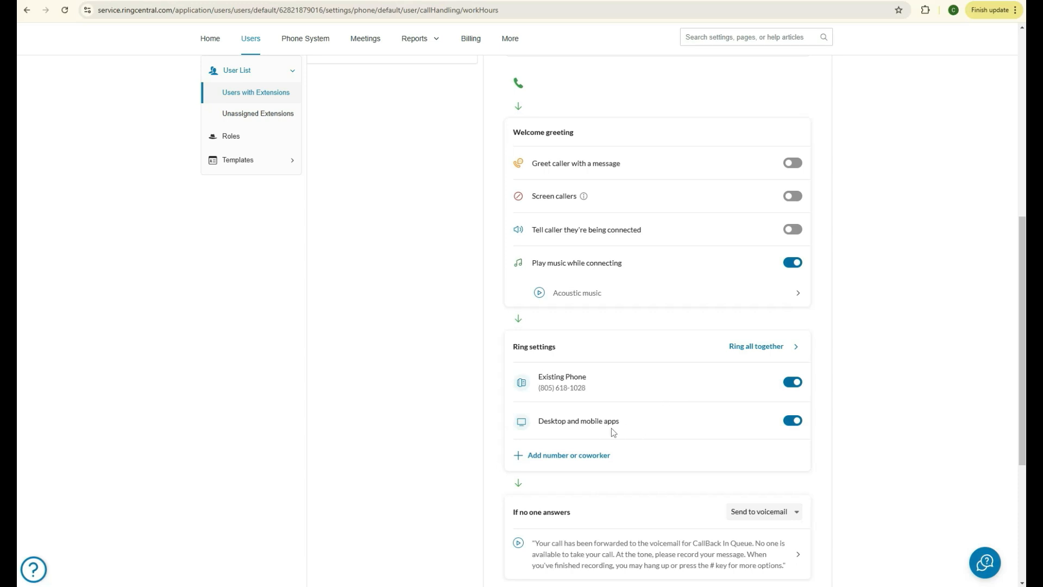
pyautogui.click(790, 425)
pyautogui.click(792, 422)
pyautogui.scroll(-1, 744, 394)
pyautogui.scroll(-1, 745, 394)
pyautogui.scroll(-1, 690, 402)
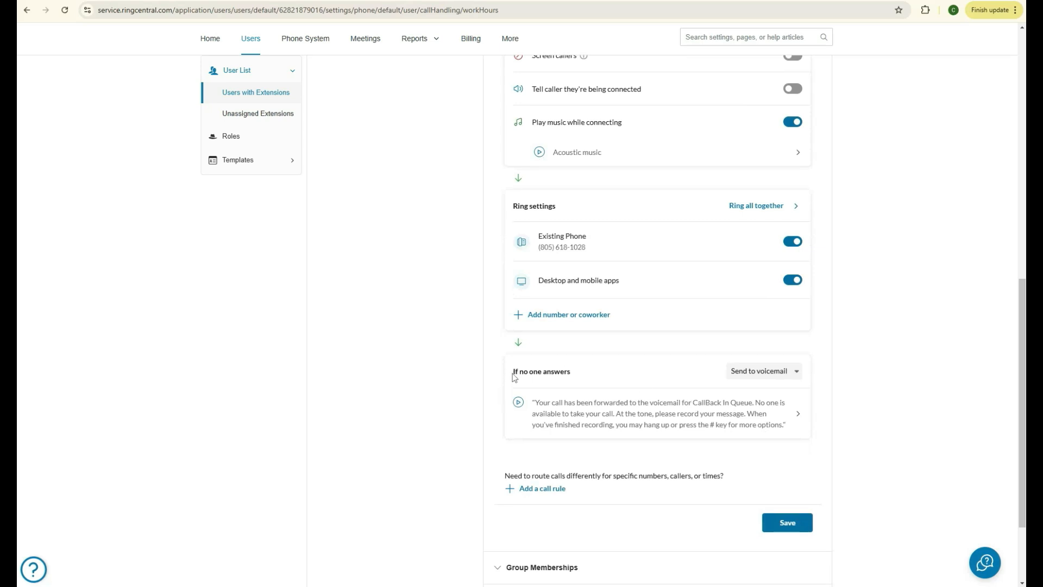
pyautogui.moveTo(533, 402); pyautogui.dragTo(753, 424)
pyautogui.click(596, 397)
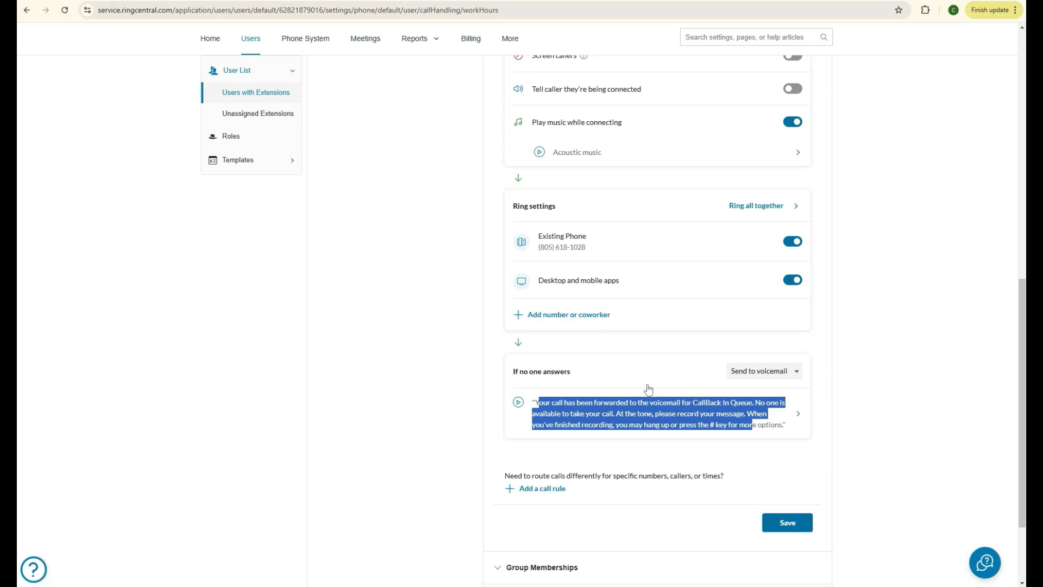
pyautogui.click(849, 395)
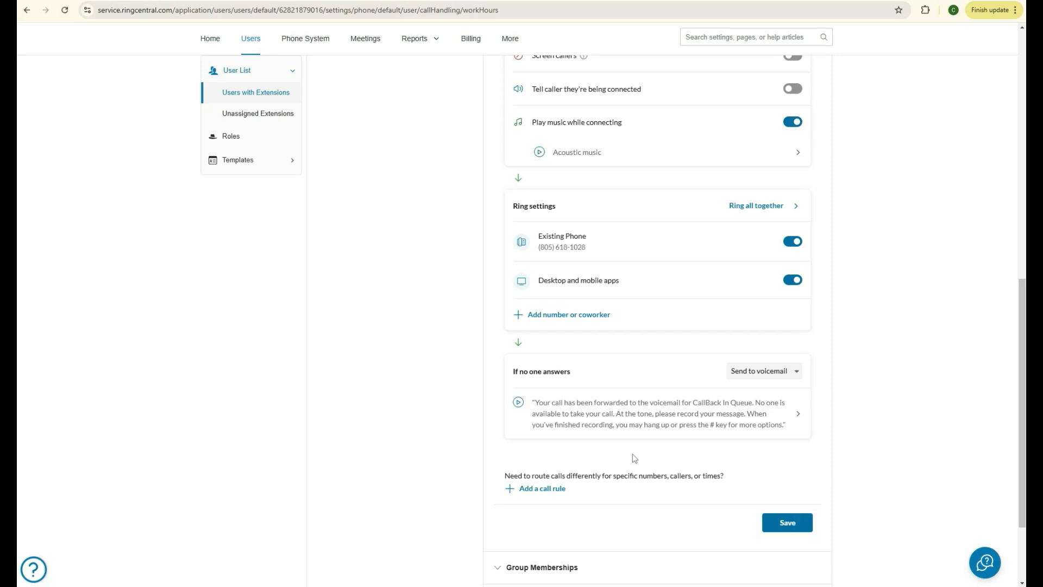
# Forward CallBack In Queue's unanswered calls to the call queue Customer Service Queue (Ext. 1000) and save.
pyautogui.click(748, 372)
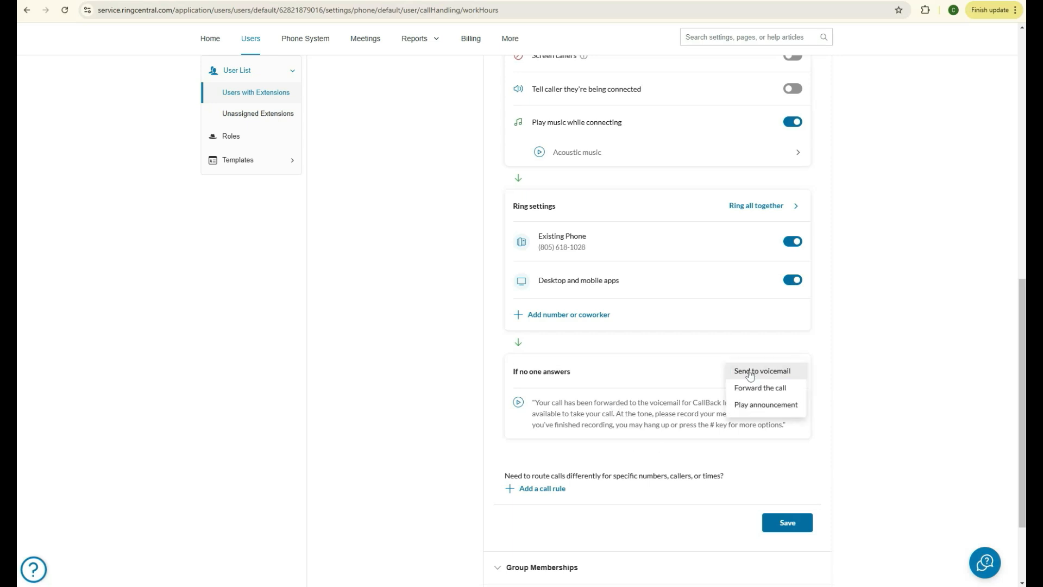
pyautogui.click(761, 389)
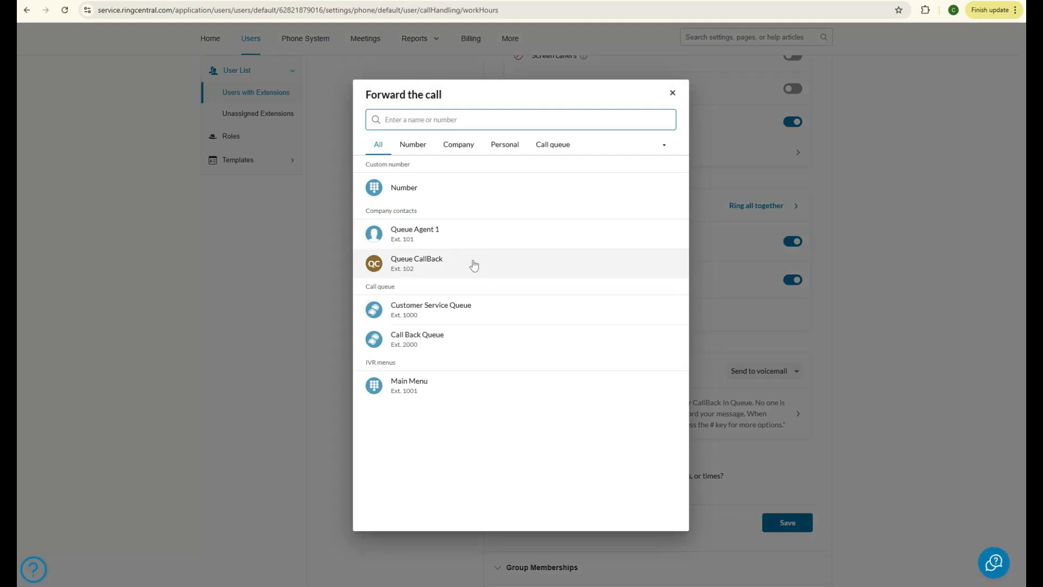
pyautogui.click(550, 146)
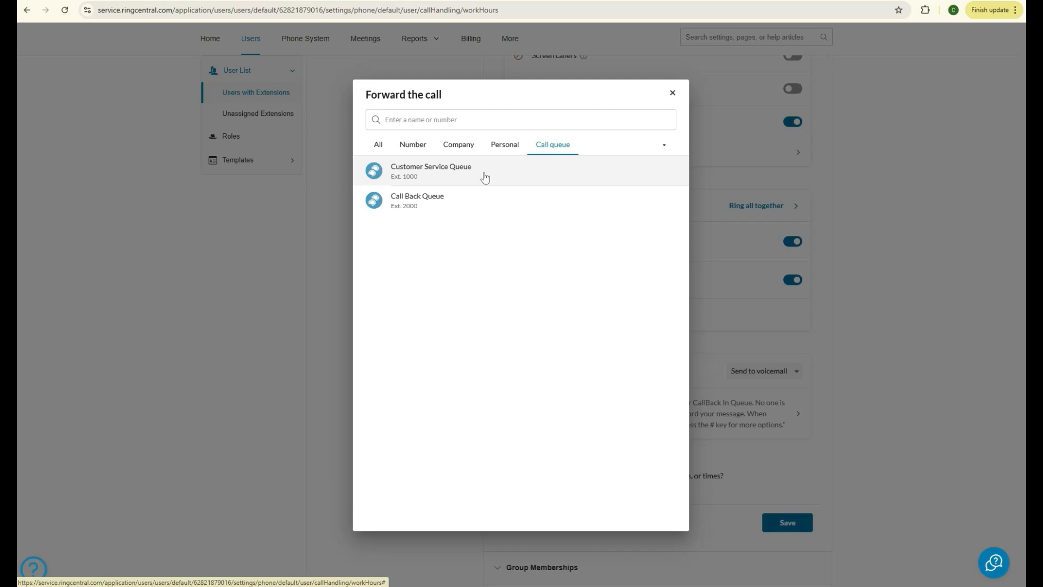
pyautogui.click(673, 93)
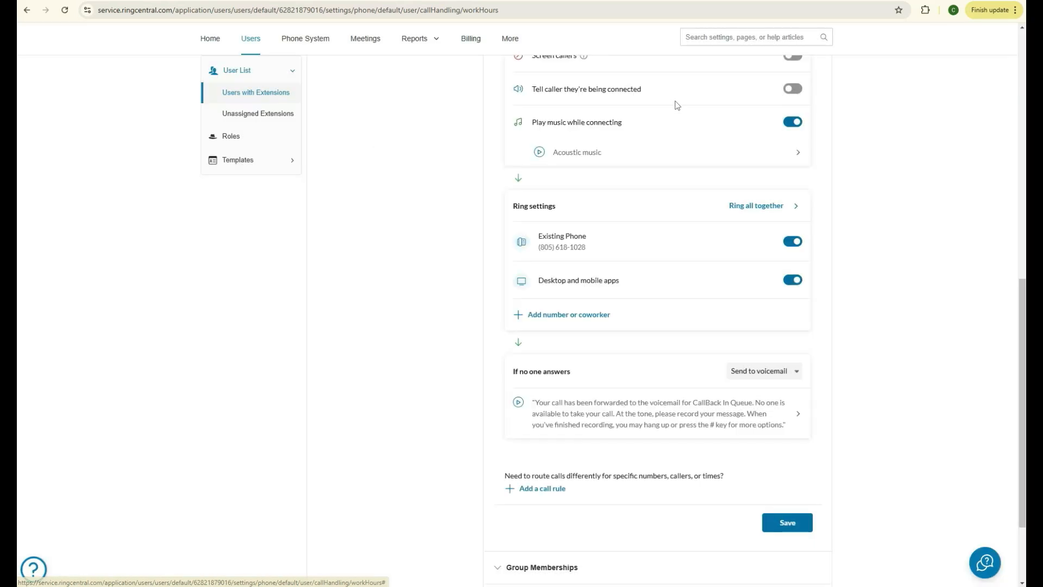
pyautogui.scroll(1, 815, 320)
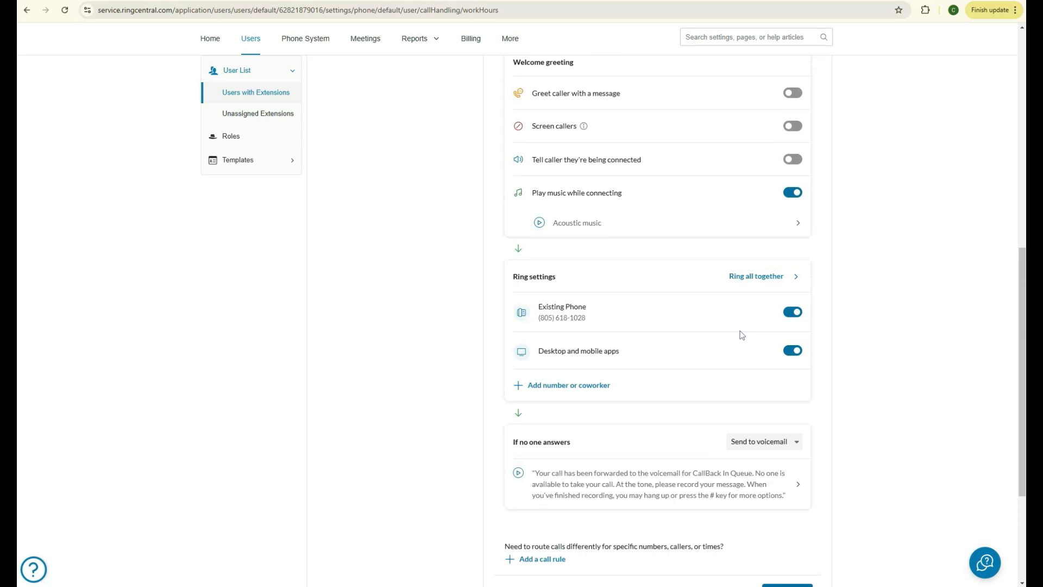
pyautogui.scroll(-1, 745, 337)
pyautogui.click(783, 371)
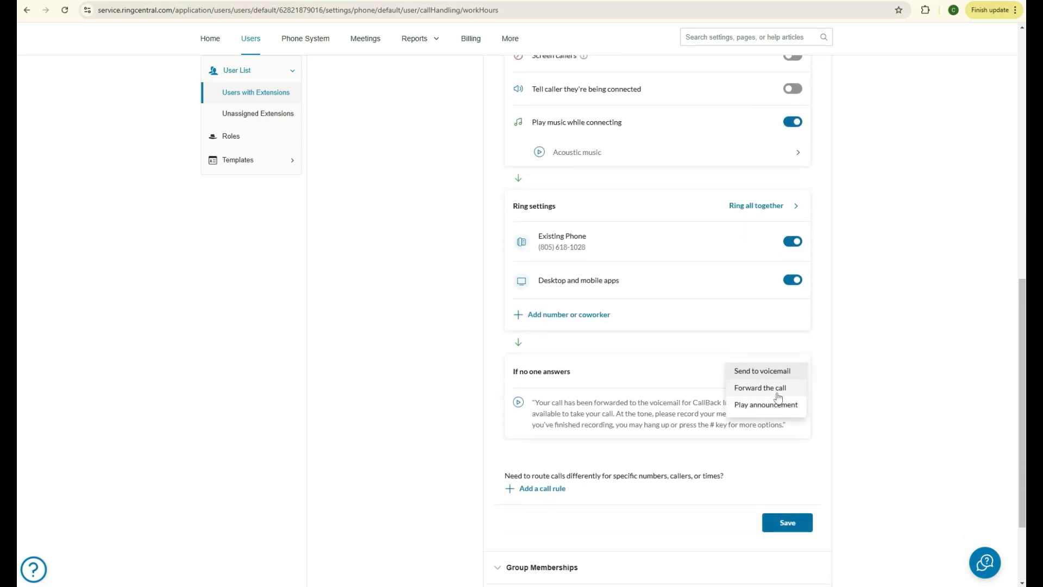
pyautogui.click(779, 389)
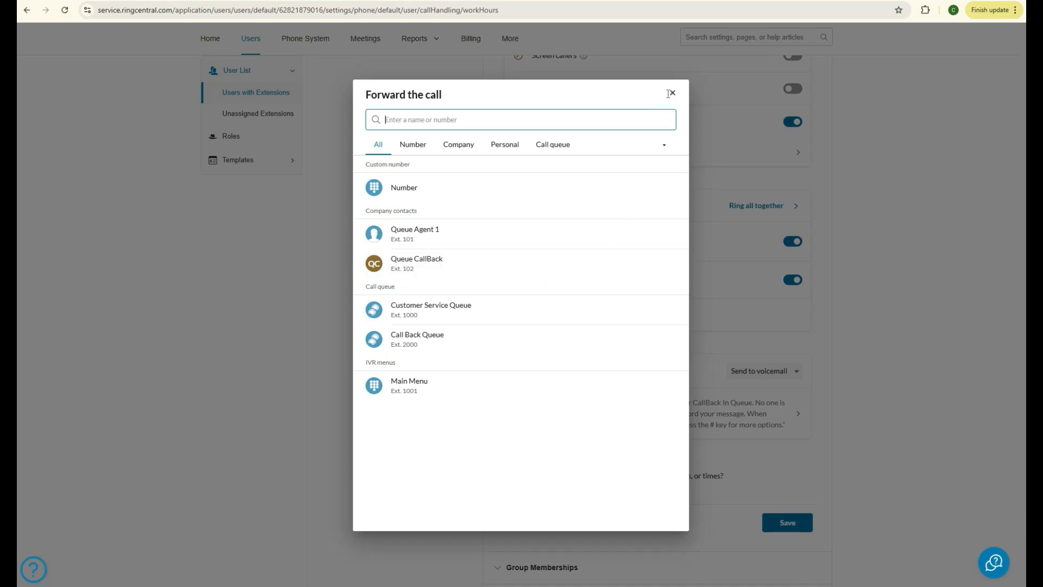
pyautogui.click(554, 148)
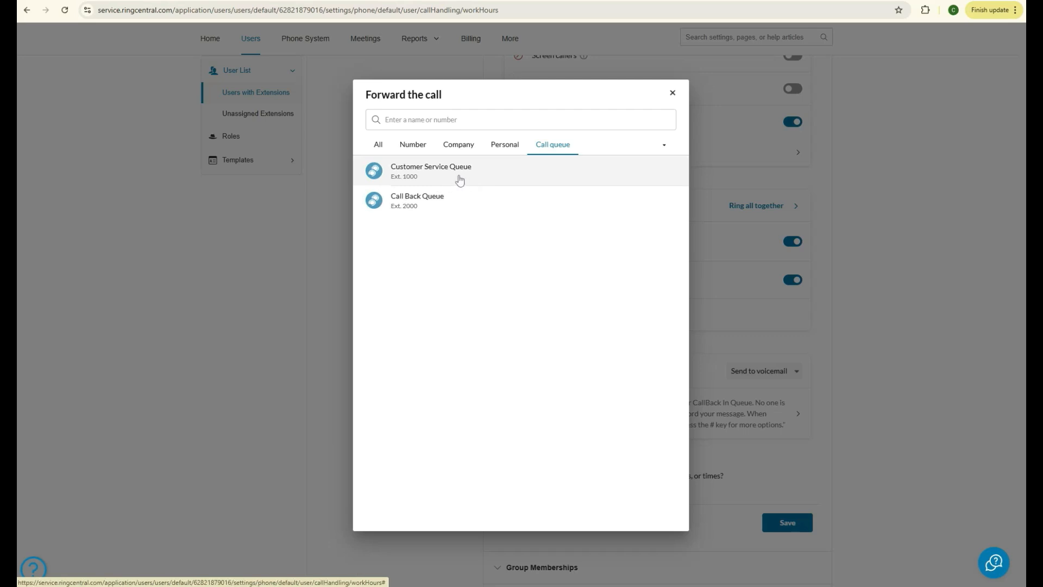
pyautogui.click(459, 180)
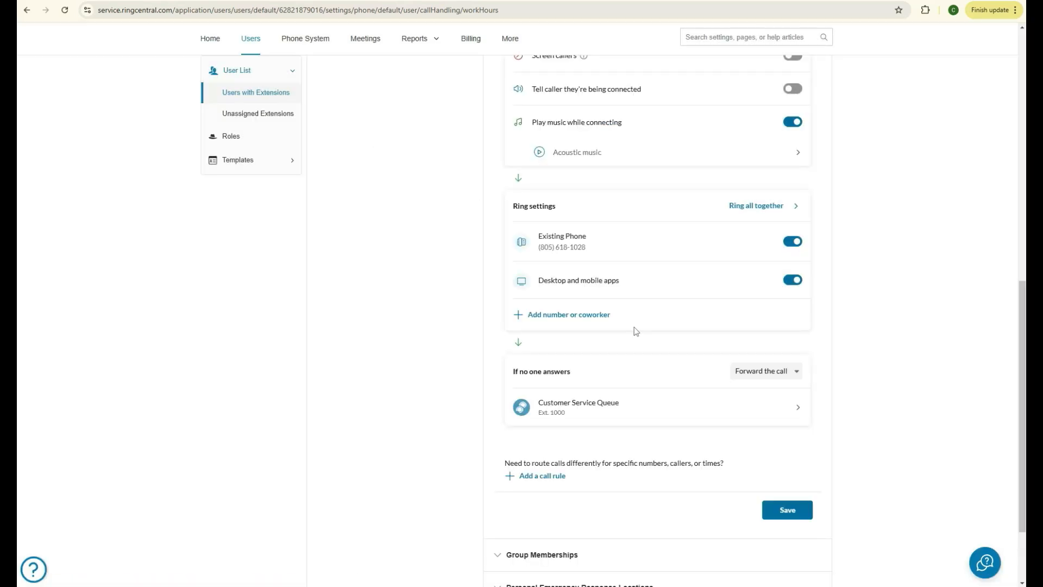
pyautogui.click(784, 511)
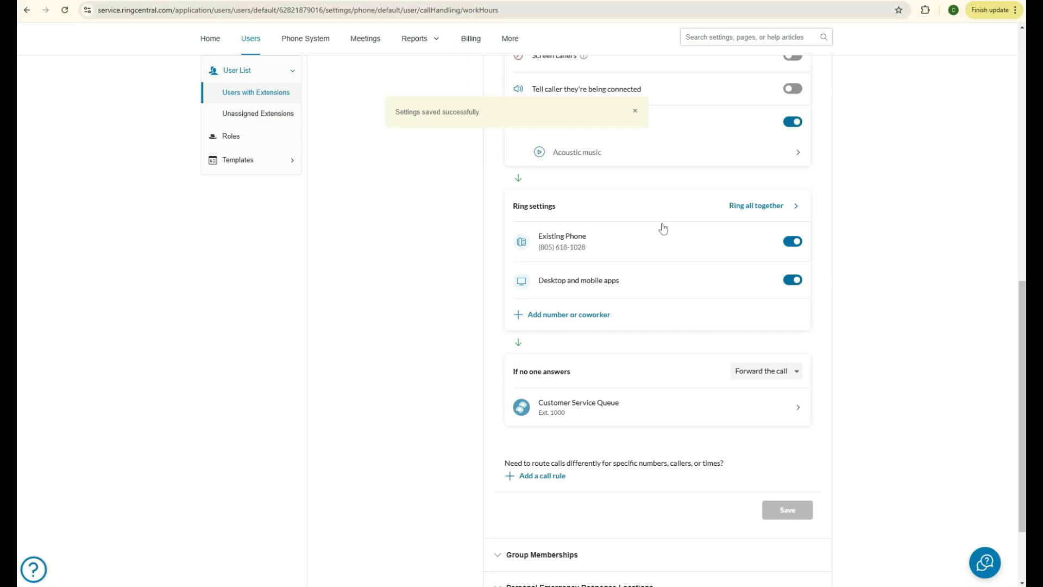
# Dismiss the saved notice and open Phone System > Groups > Call Queues.
pyautogui.click(634, 114)
pyautogui.scroll(10, 701, 262)
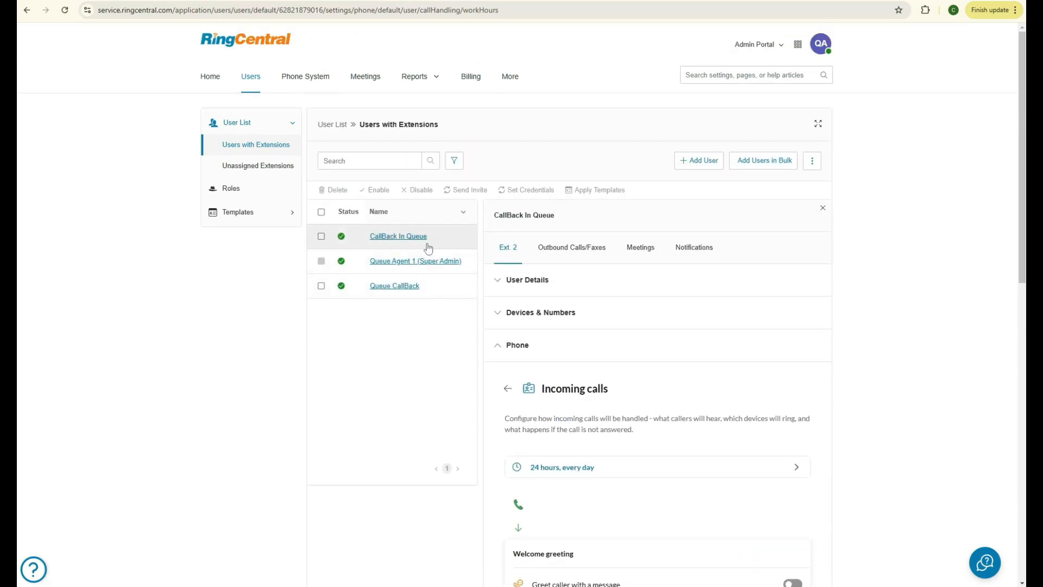
pyautogui.click(309, 80)
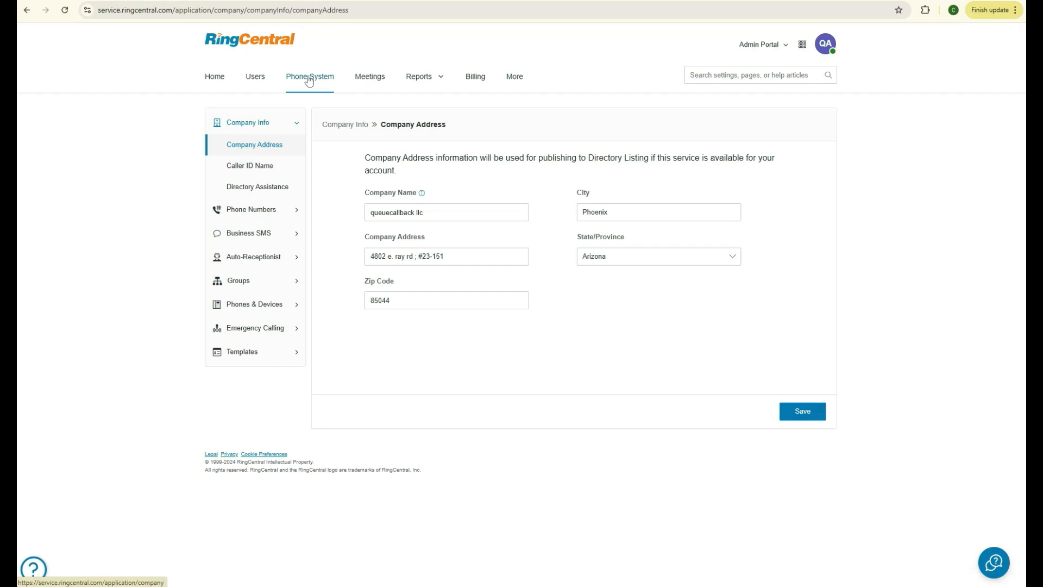
pyautogui.click(264, 281)
pyautogui.click(253, 303)
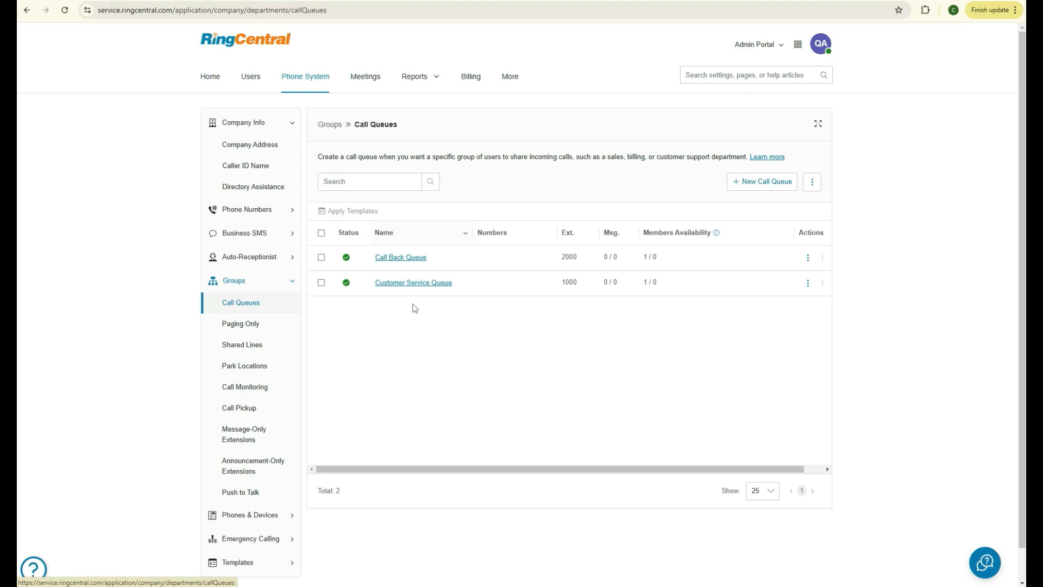
pyautogui.click(268, 259)
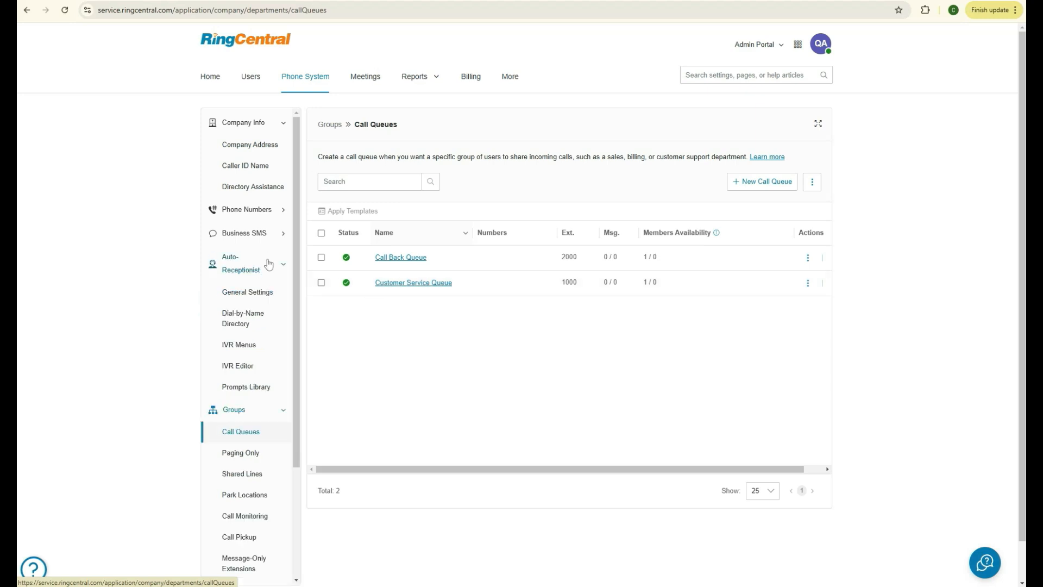
# Review the Main Menu IVR (Ext. 1001) prompt and key presses, then go back to IVR Menus.
pyautogui.click(243, 346)
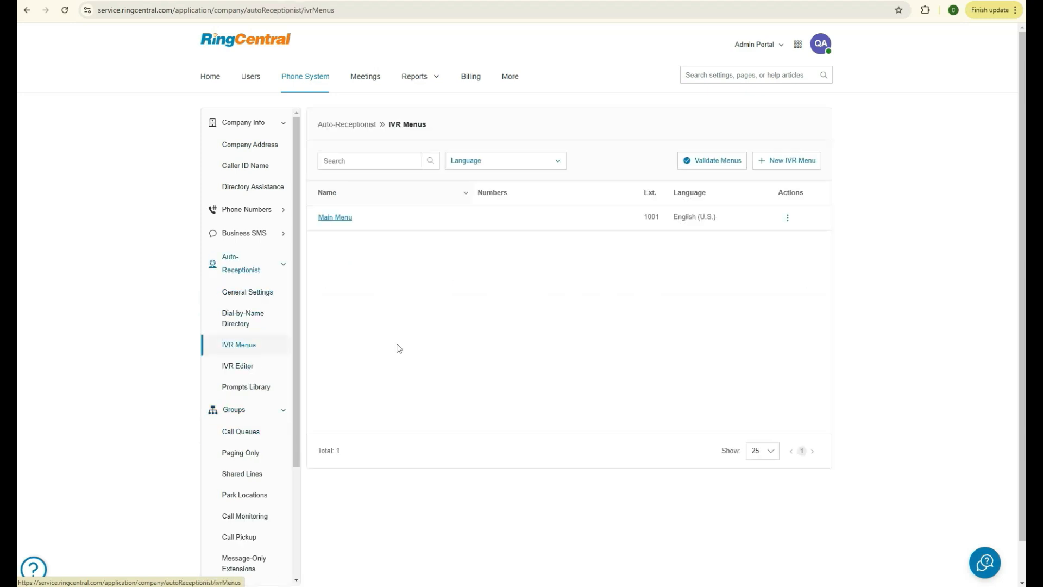
pyautogui.click(344, 220)
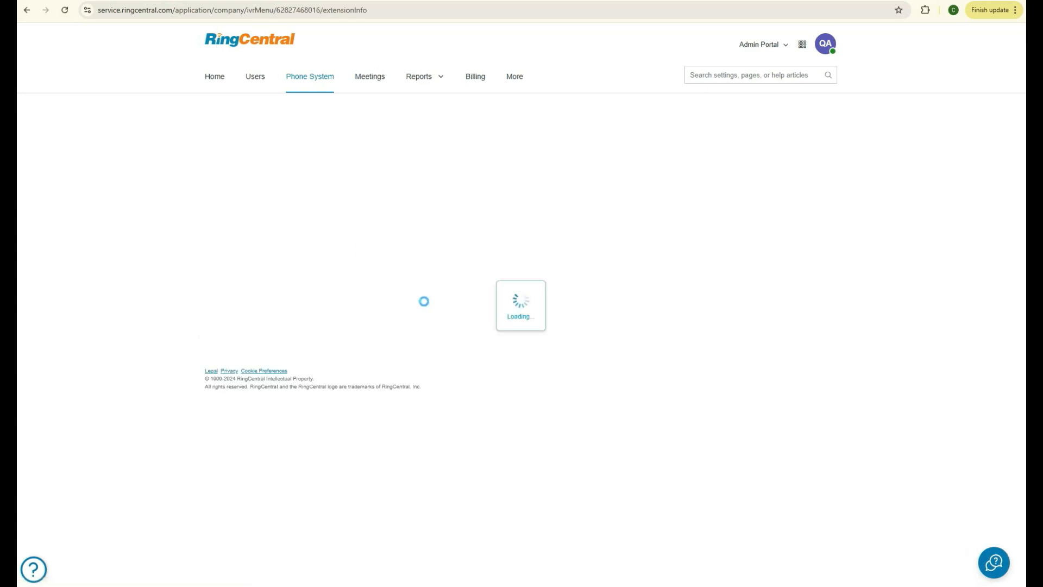
pyautogui.click(231, 189)
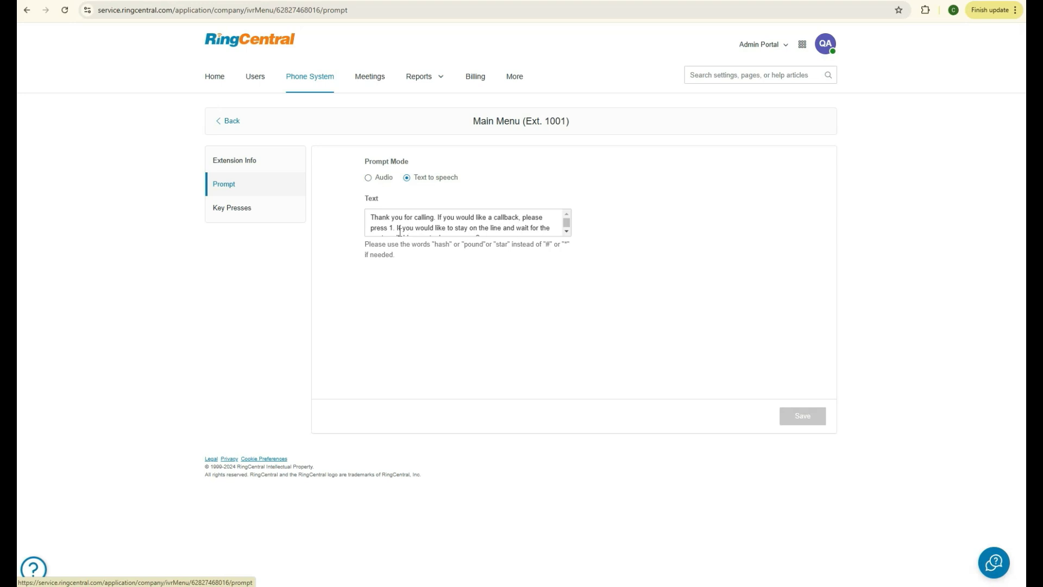
pyautogui.moveTo(566, 223); pyautogui.dragTo(568, 226)
pyautogui.click(567, 232)
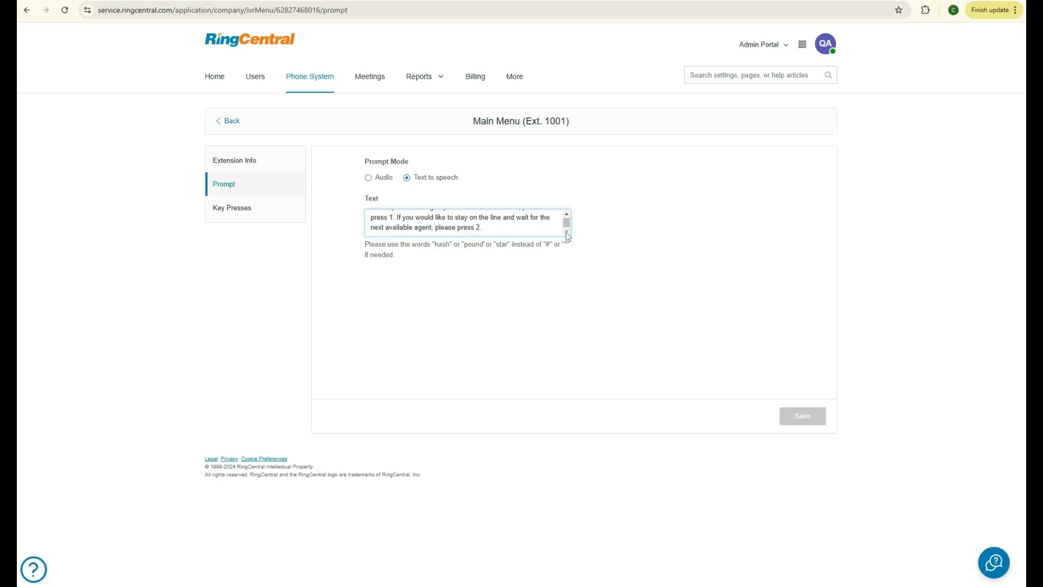
pyautogui.click(234, 208)
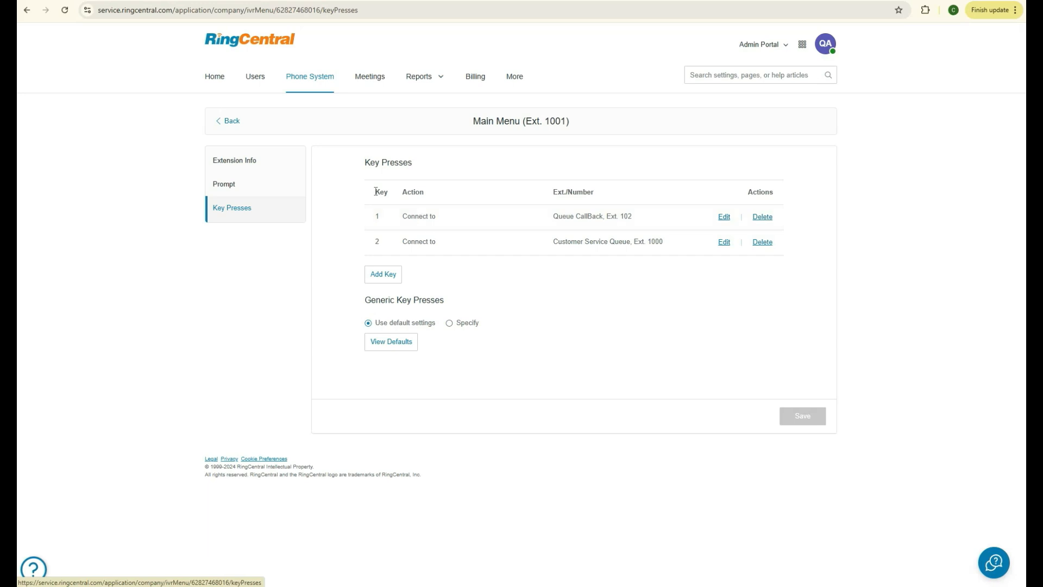
pyautogui.click(232, 121)
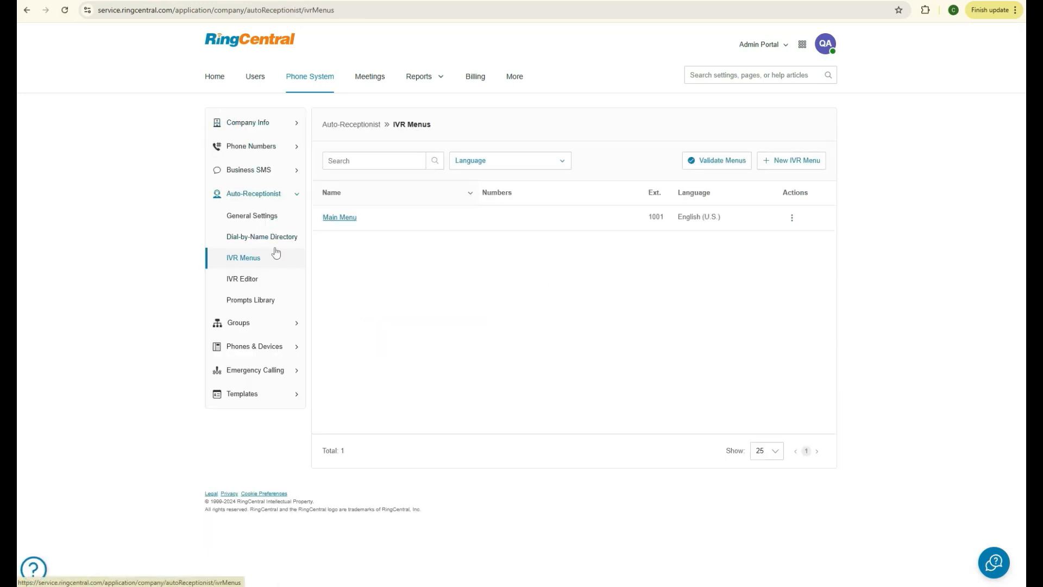
# Open Customer Service Queue's Greeting & Hold Music and keep interrupt audio at every 15 seconds.
pyautogui.click(251, 321)
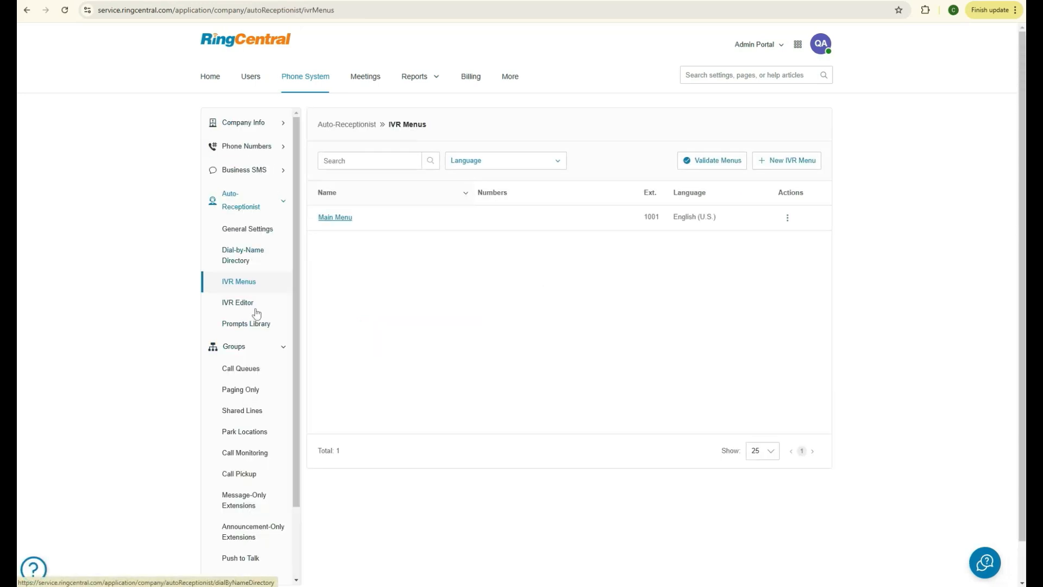
pyautogui.click(251, 206)
pyautogui.click(252, 240)
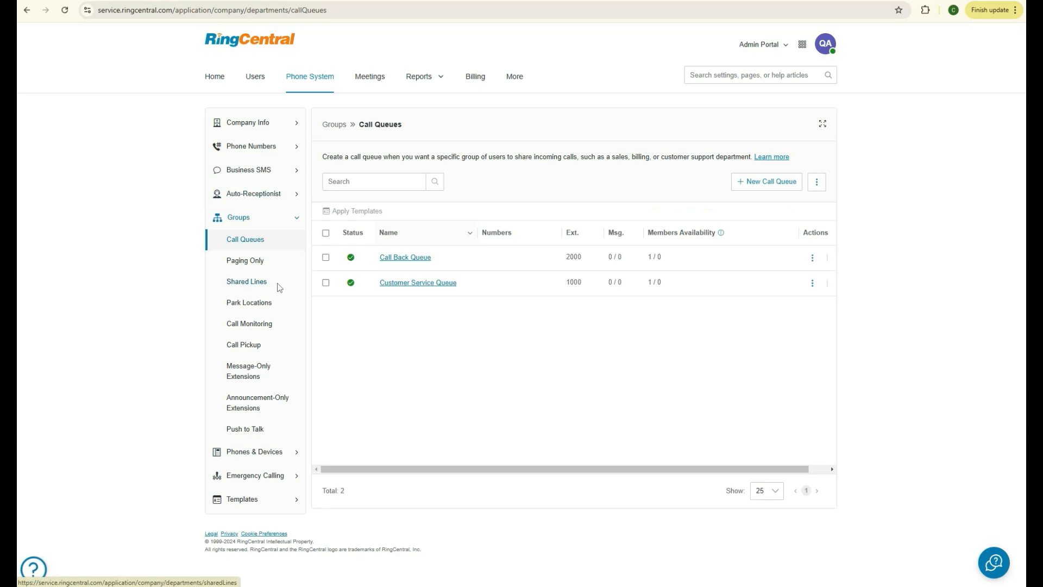
pyautogui.click(426, 284)
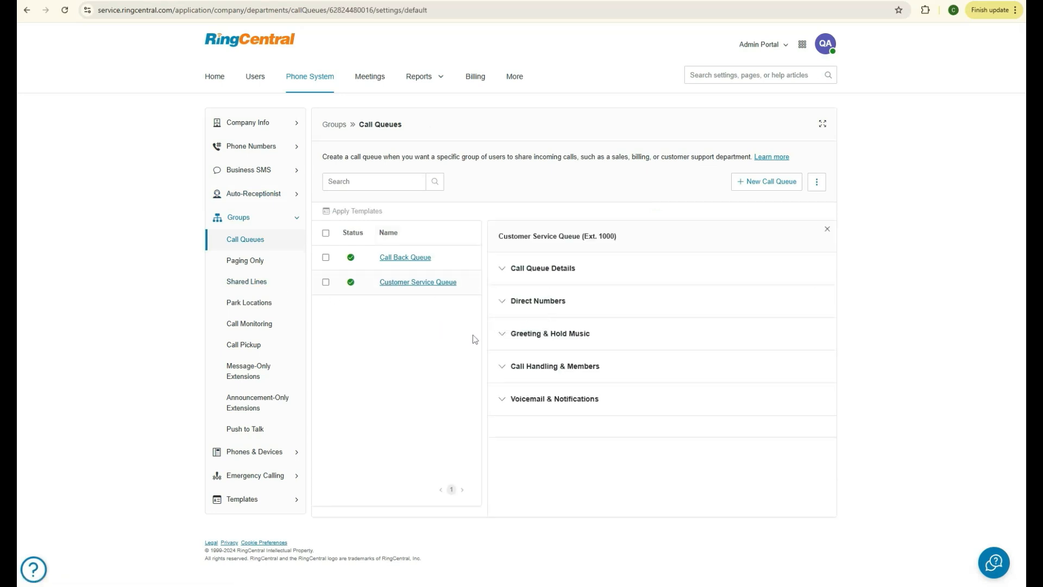
pyautogui.click(550, 336)
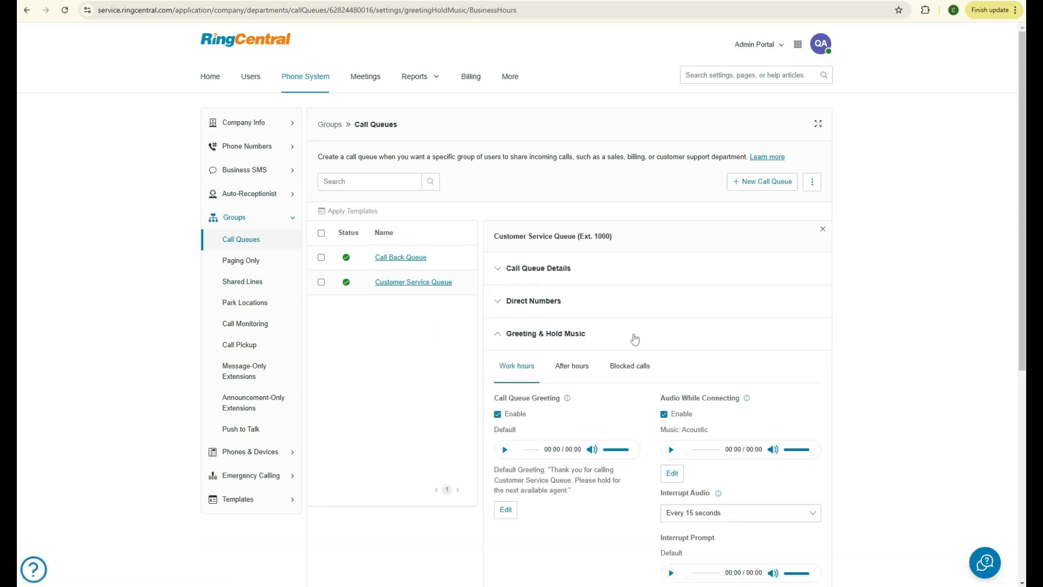
pyautogui.scroll(-3, 767, 364)
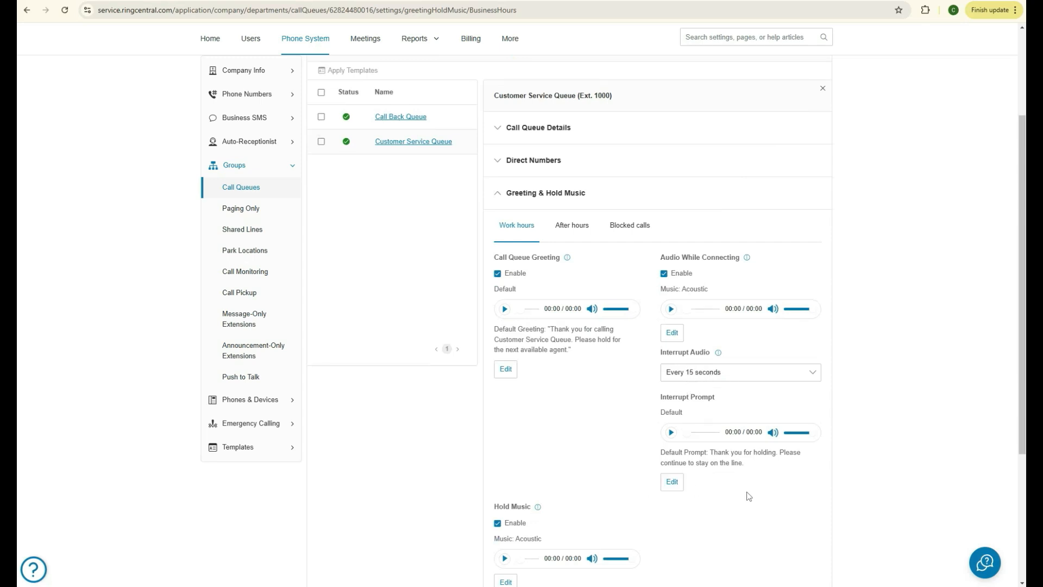
pyautogui.click(733, 374)
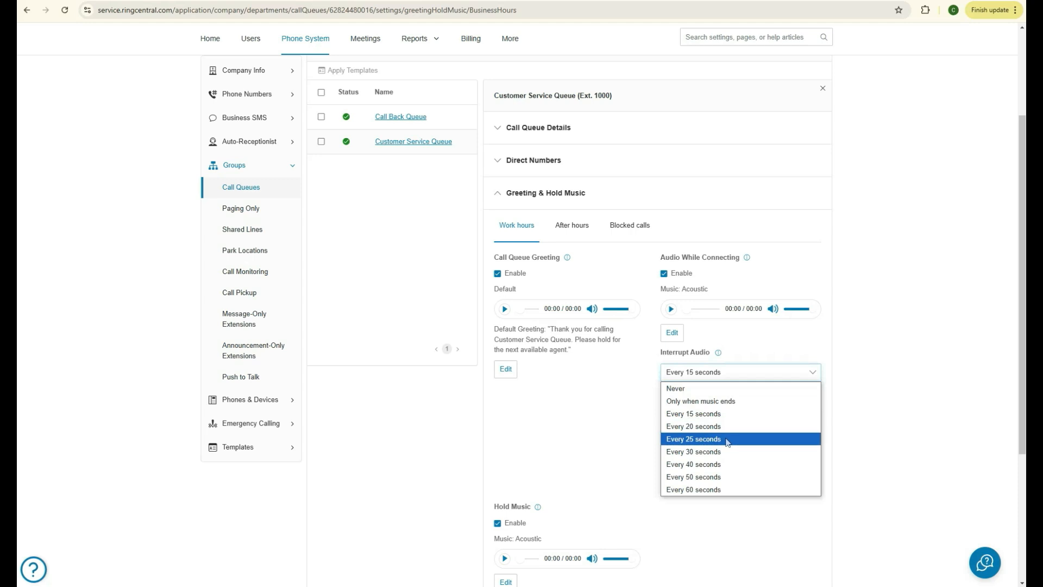
pyautogui.click(881, 412)
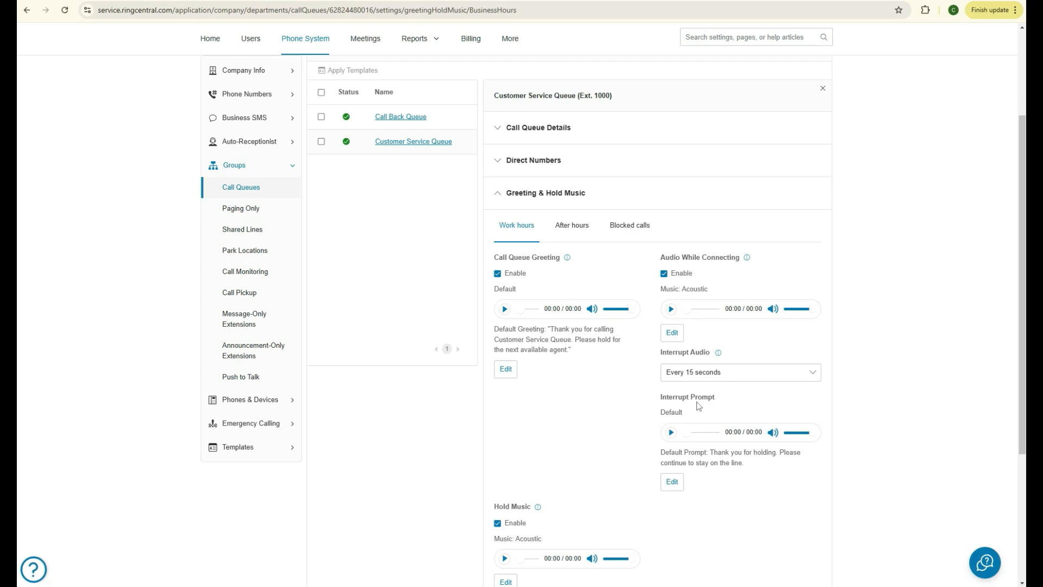
pyautogui.scroll(3, 869, 387)
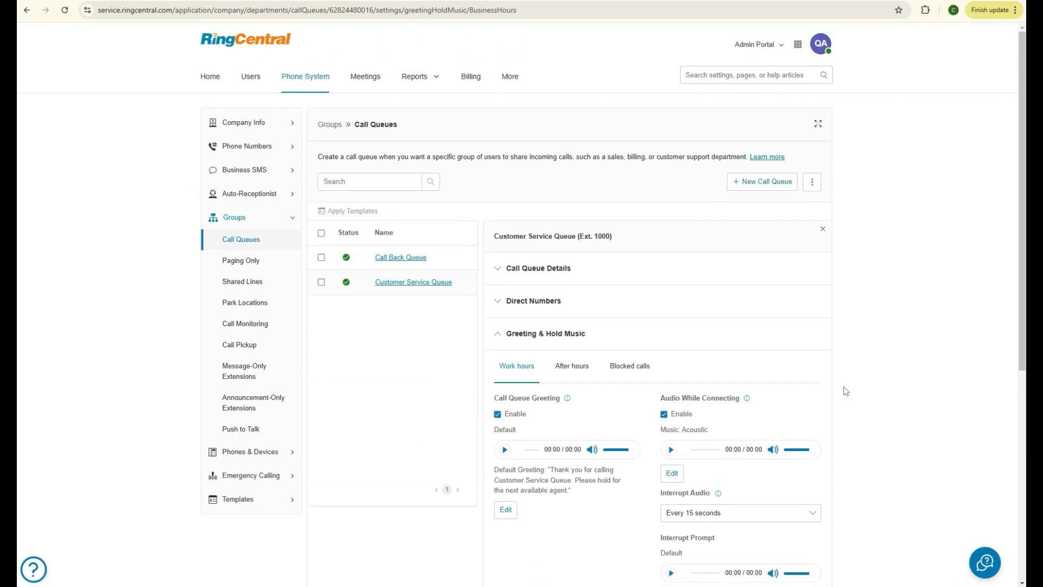
# Open Call Back Queue's Call Handling & Members and review its member Queue Agent 1 (ext. 101).
pyautogui.click(401, 261)
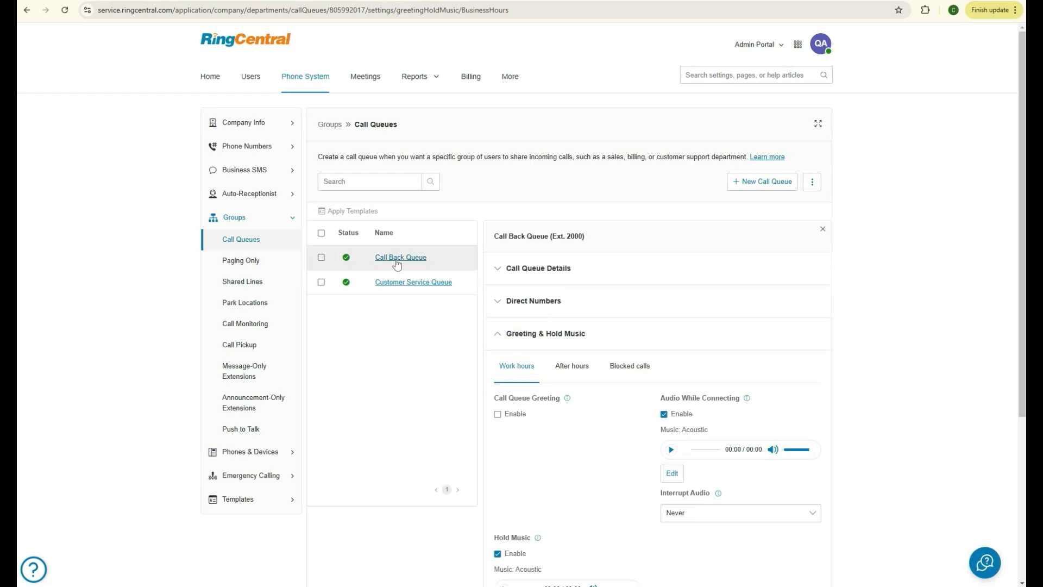
pyautogui.click(542, 337)
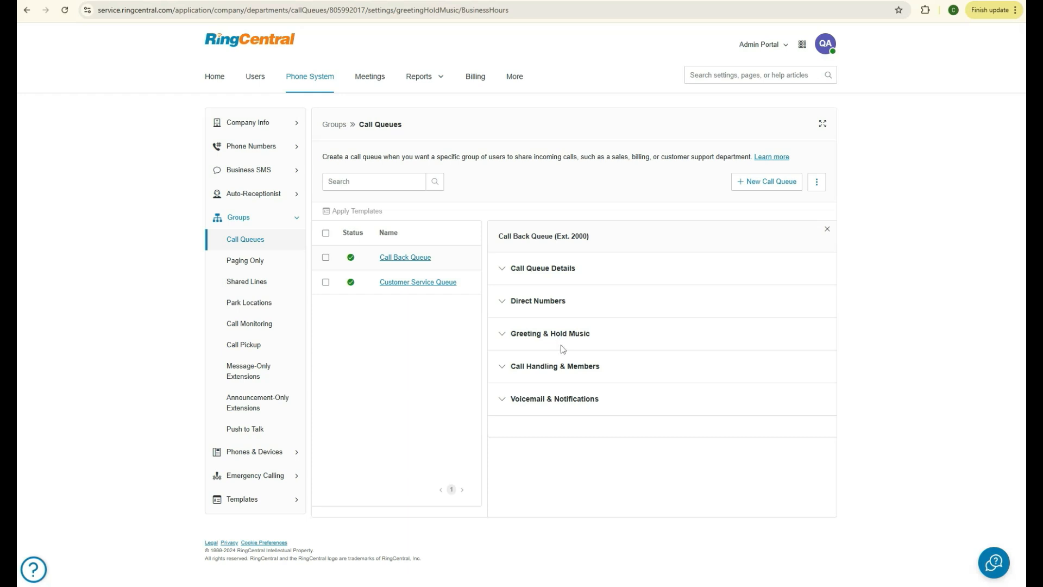
pyautogui.click(541, 371)
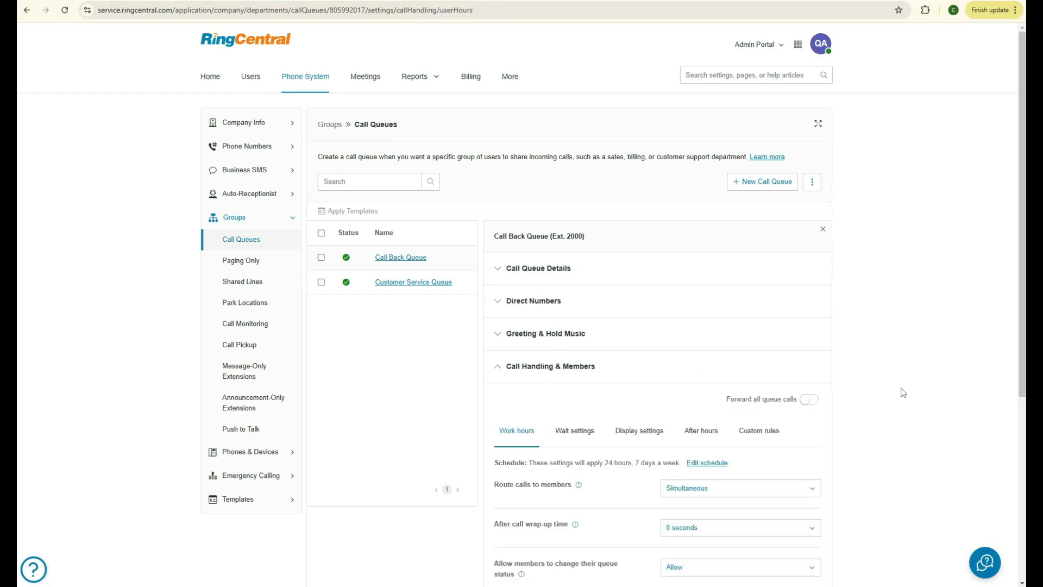
pyautogui.scroll(-5, 901, 391)
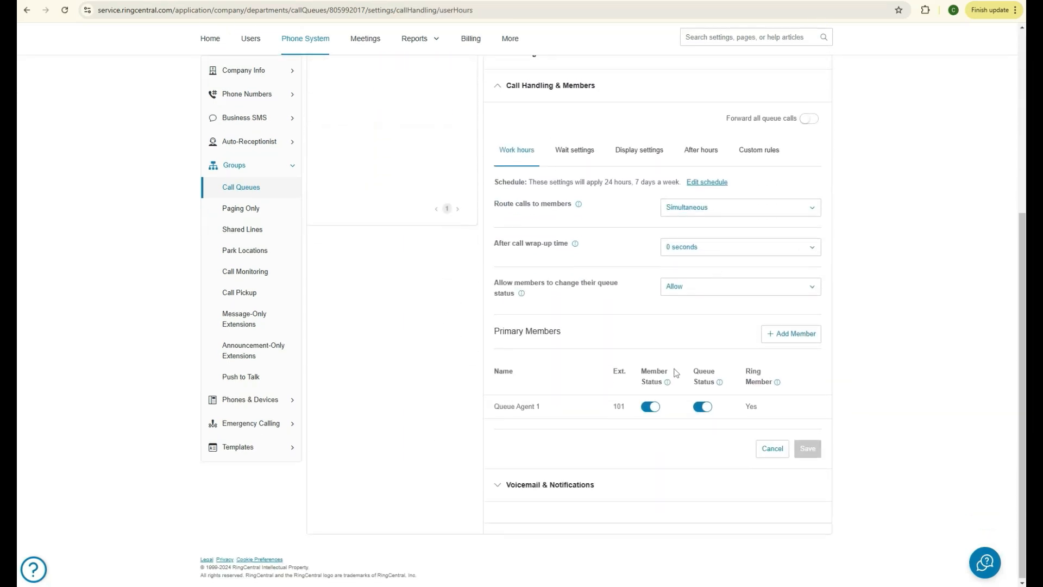
pyautogui.scroll(1, 600, 397)
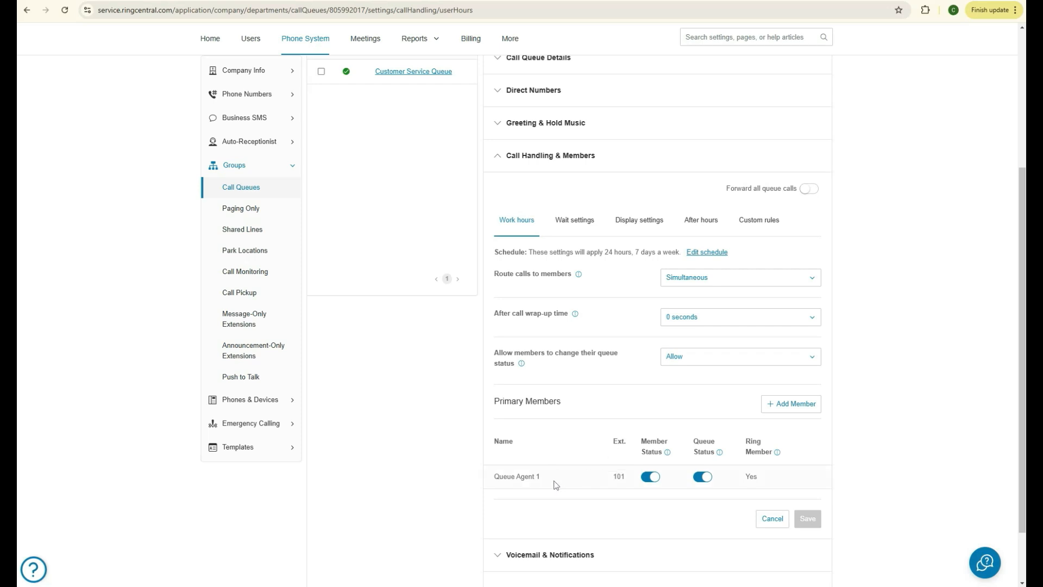
pyautogui.scroll(1, 578, 481)
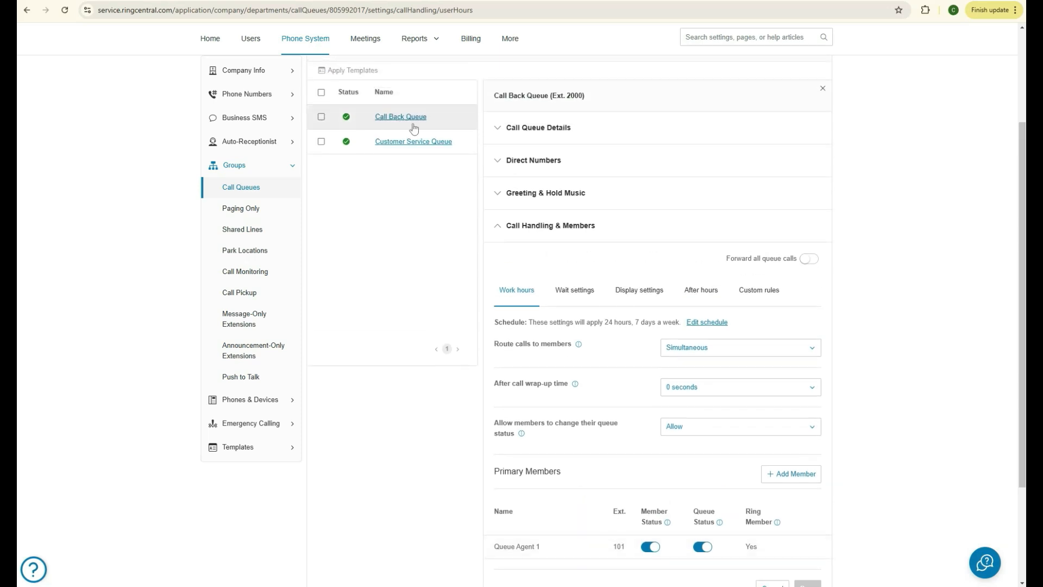
pyautogui.scroll(-1, 559, 397)
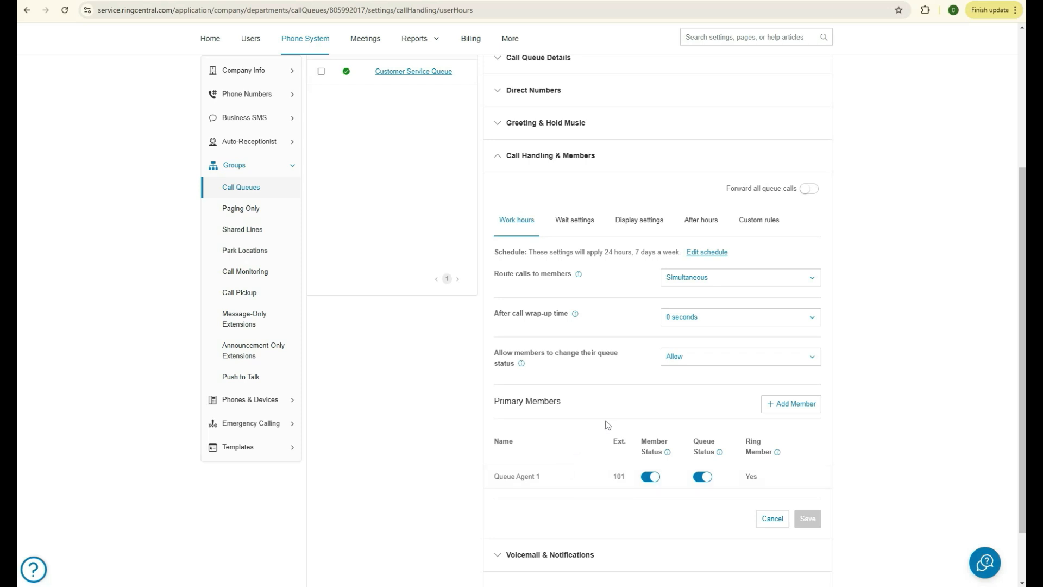
pyautogui.scroll(1, 607, 424)
pyautogui.scroll(1, 607, 423)
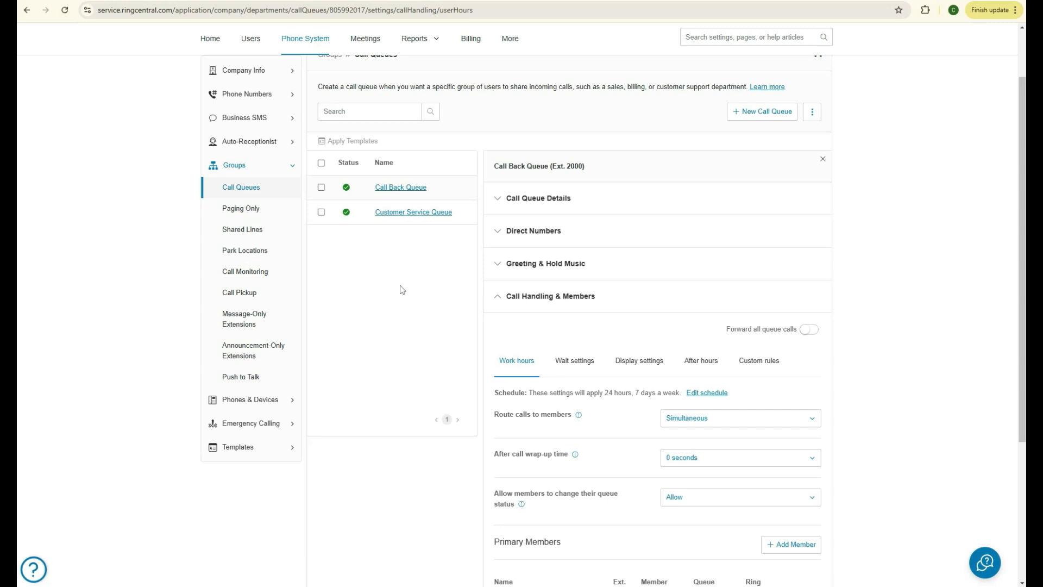
pyautogui.scroll(1, 403, 290)
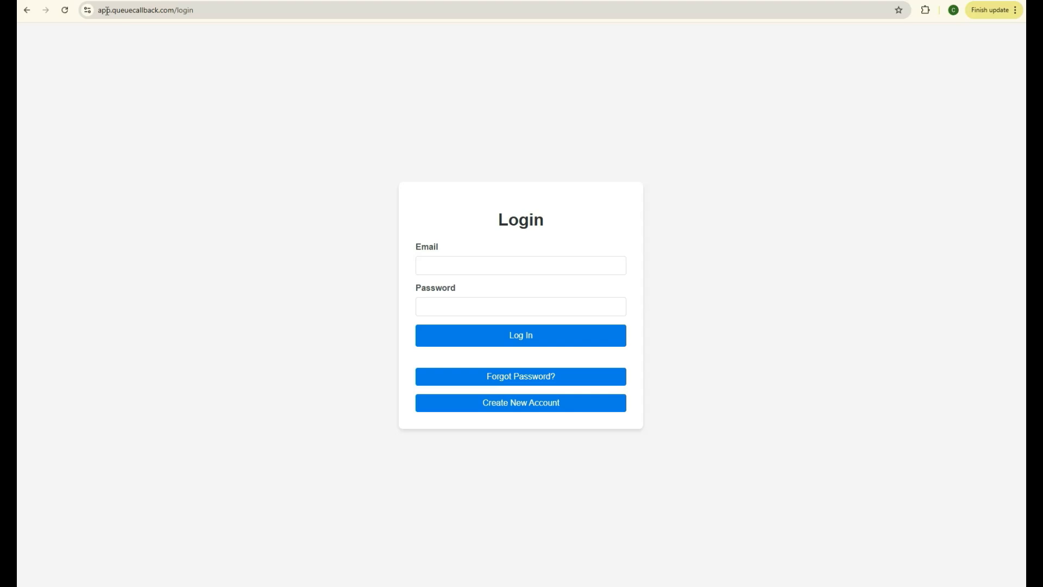
# Go from the Queue Callback login page to the Create New Account form.
pyautogui.click(105, 11)
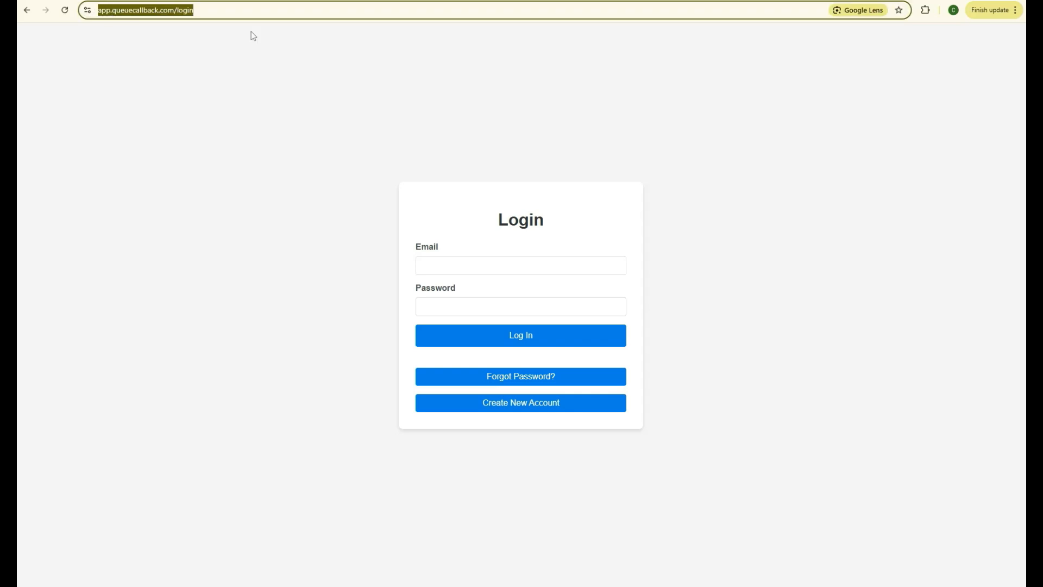
pyautogui.click(378, 134)
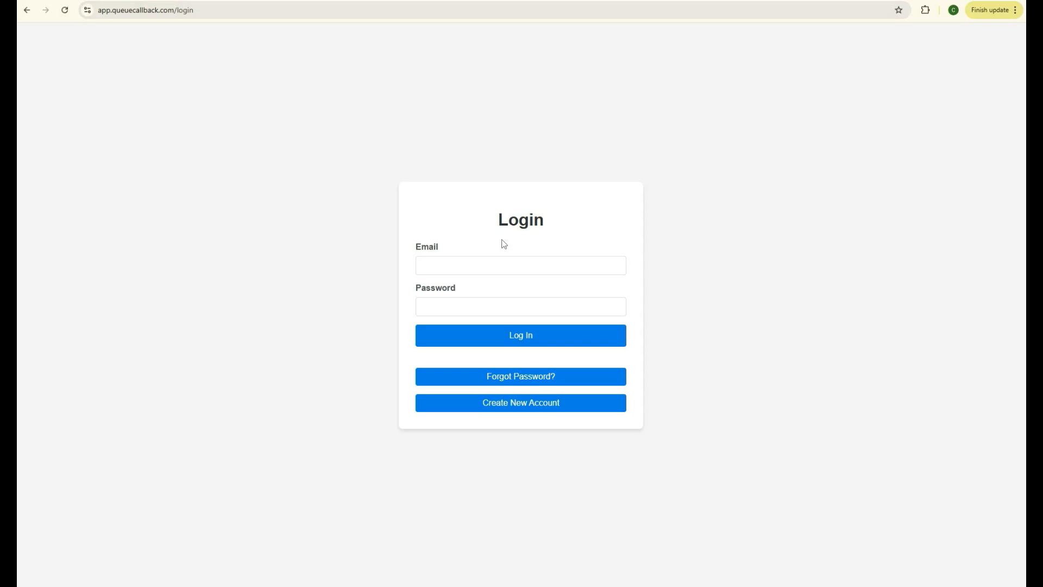
pyautogui.click(539, 409)
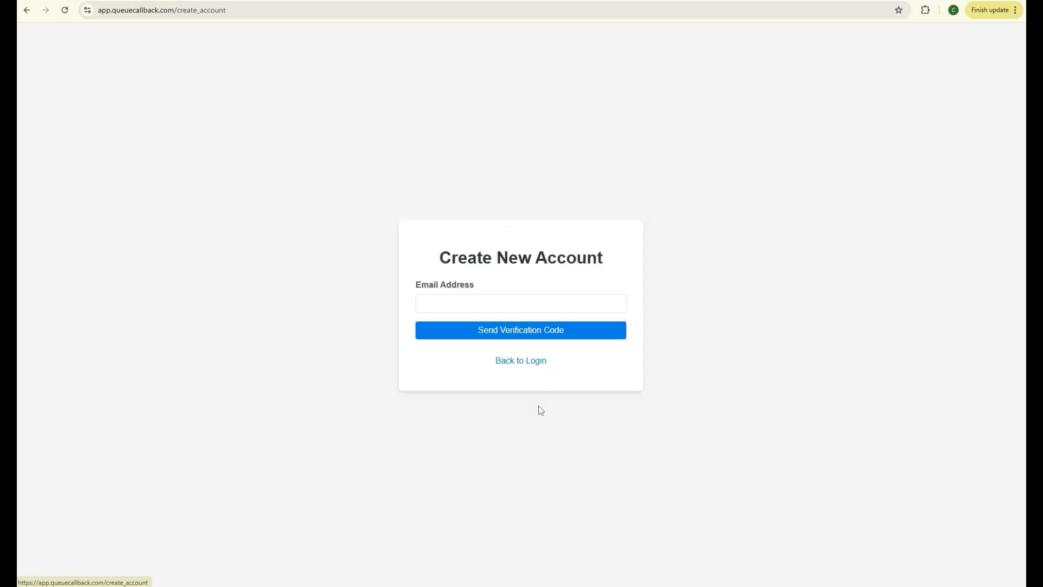
# Fill in the new account's support e-mail address and send it a verification code.
pyautogui.click(489, 308)
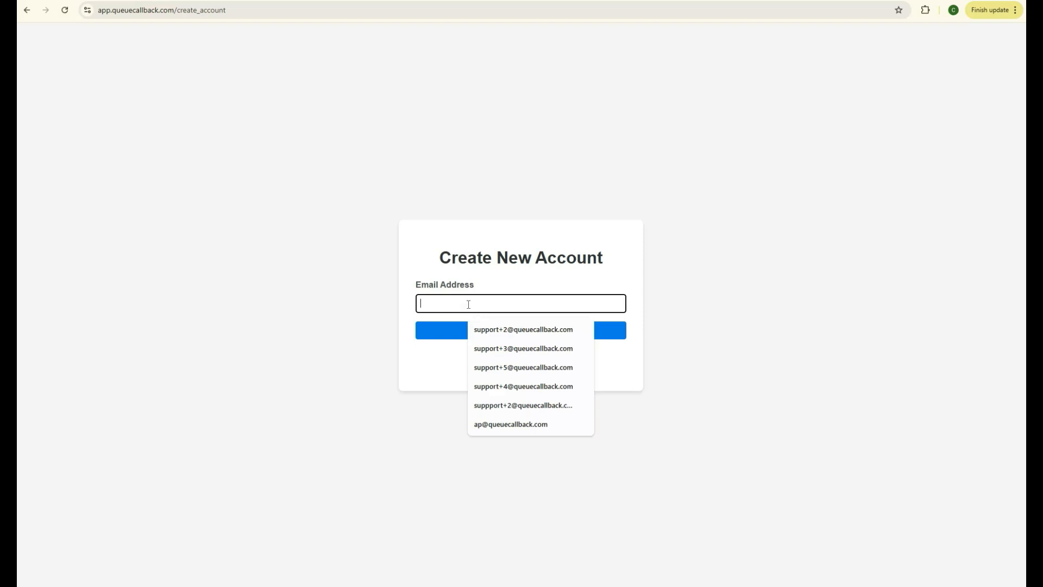
pyautogui.click(545, 278)
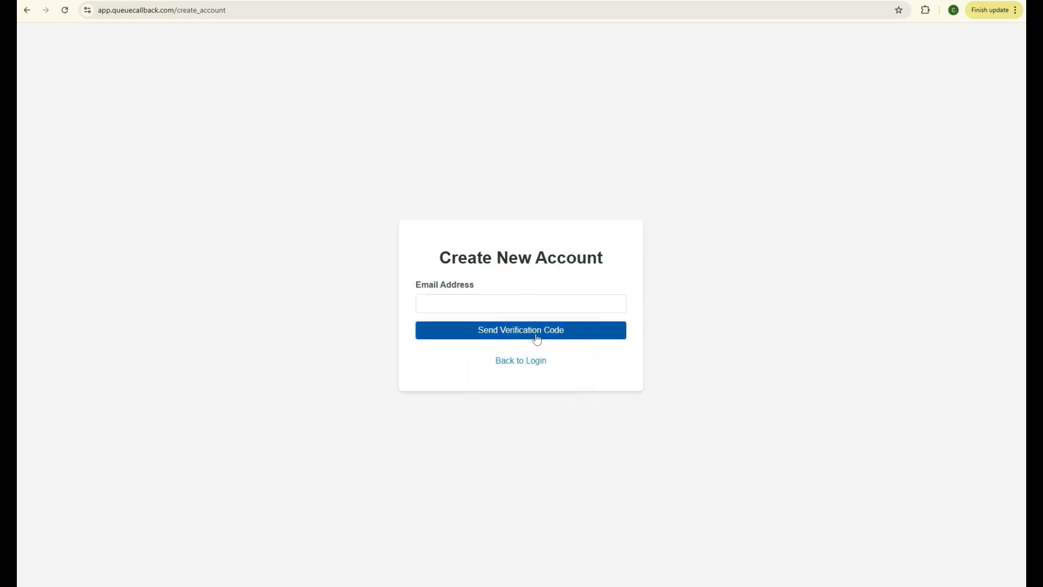
pyautogui.click(499, 305)
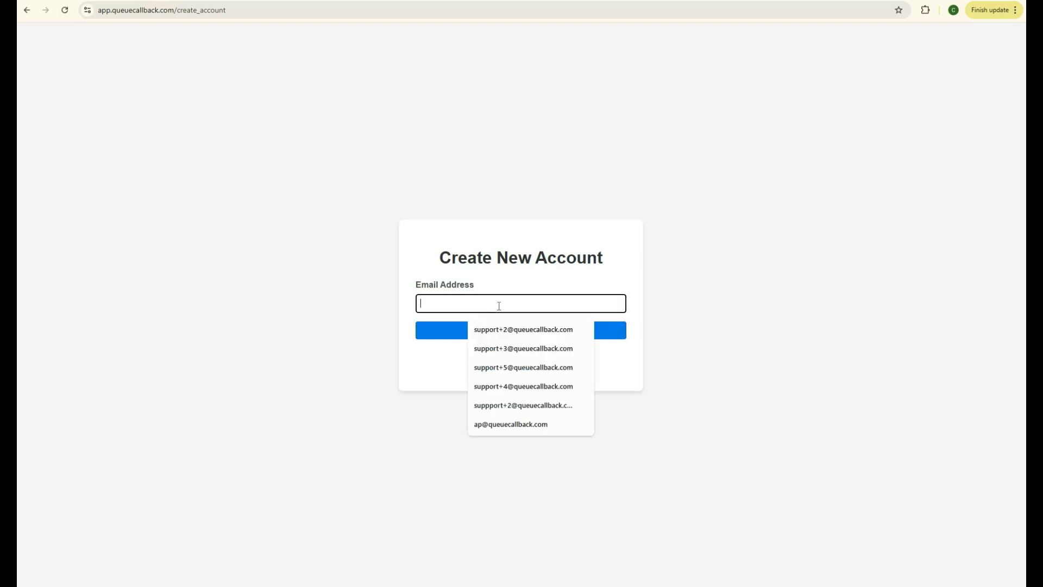
pyautogui.write('support')
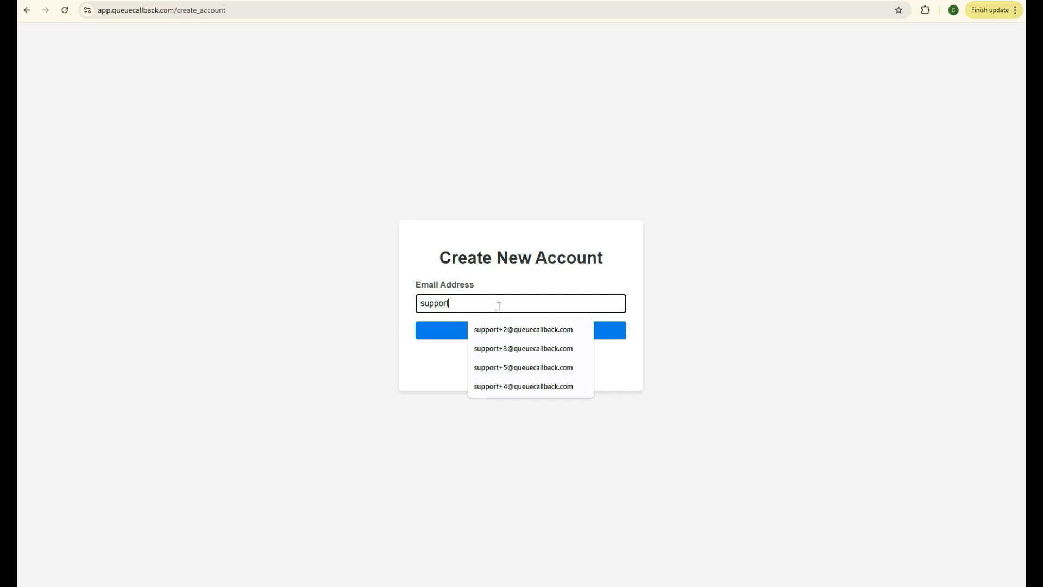
pyautogui.click(505, 367)
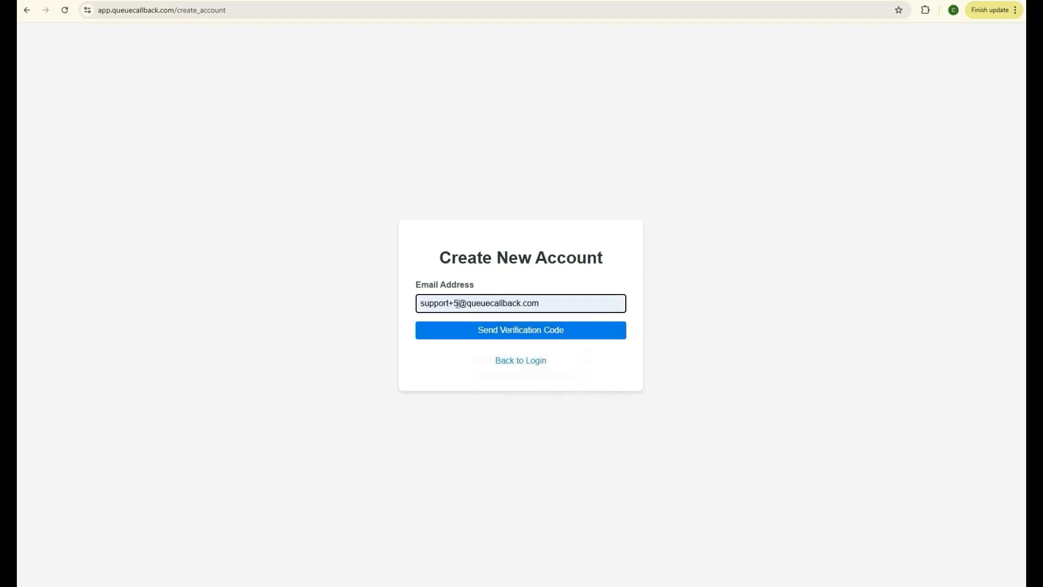
pyautogui.click(457, 303)
pyautogui.press('BackSpace')
pyautogui.write('6')
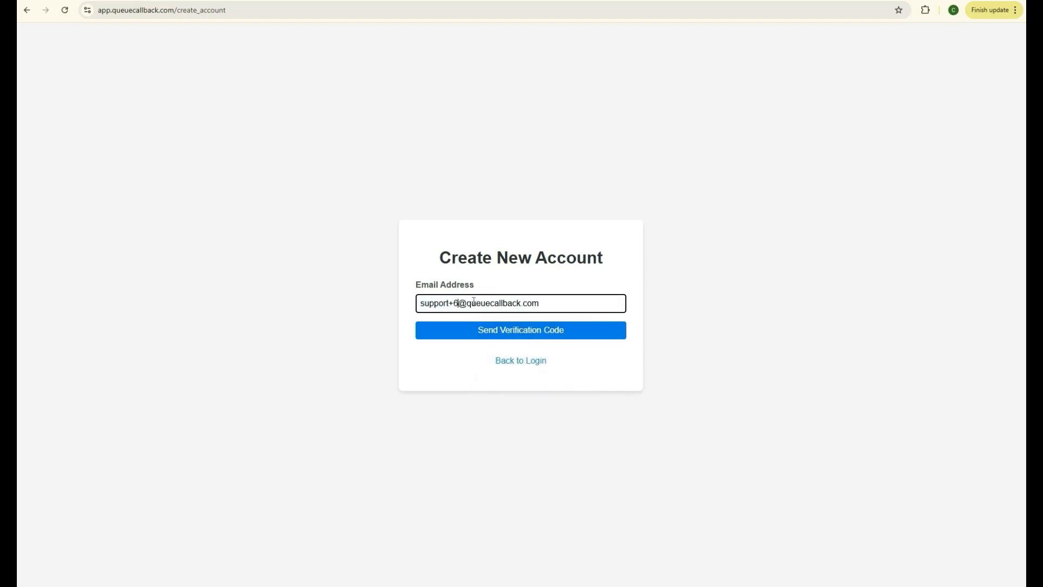
pyautogui.click(527, 338)
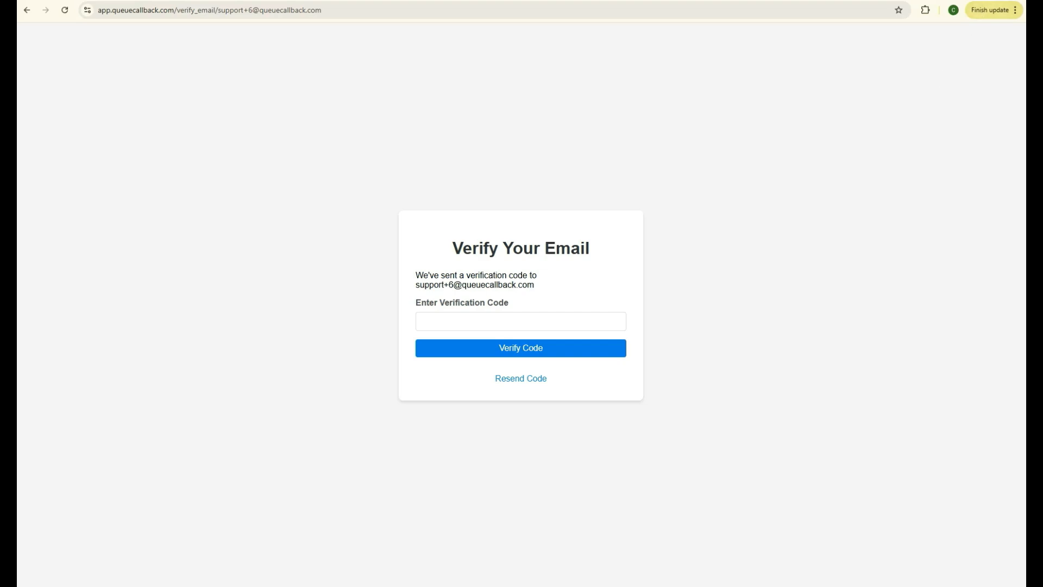
# Enter the emailed verification code and verify the e-mail address.
pyautogui.click(505, 324)
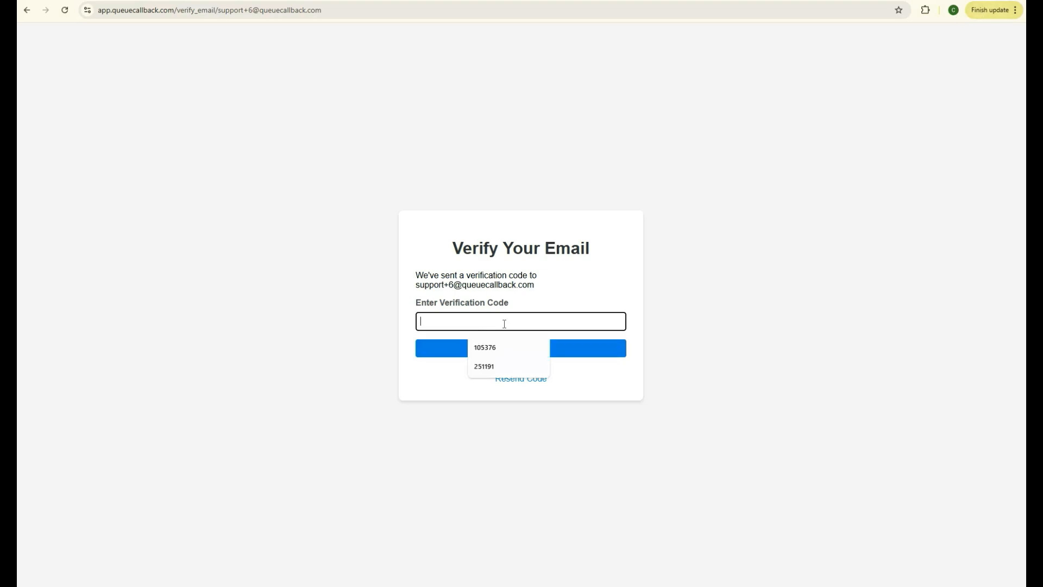
pyautogui.click(548, 319)
pyautogui.click(525, 320)
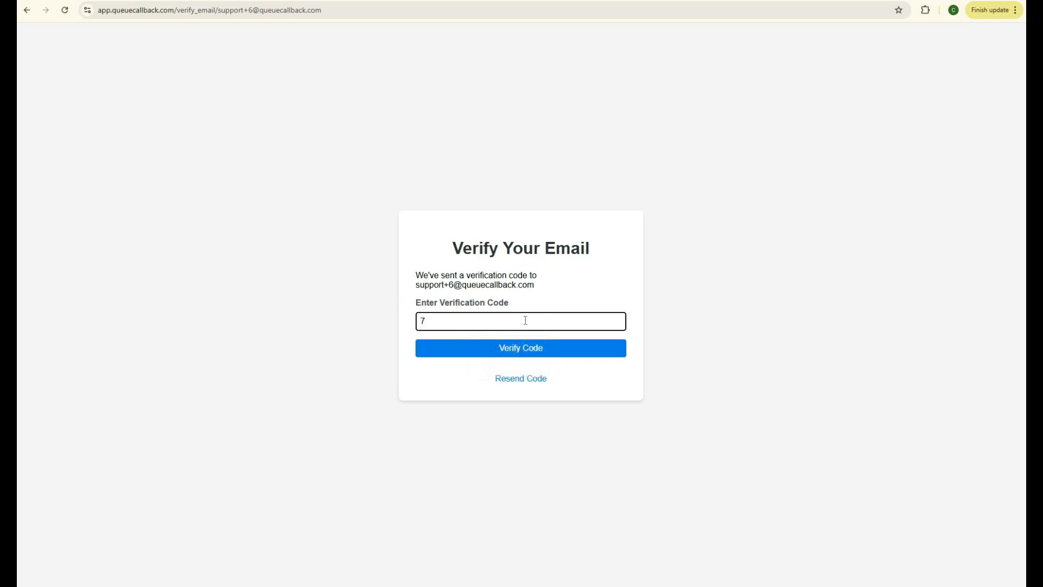
pyautogui.click(538, 348)
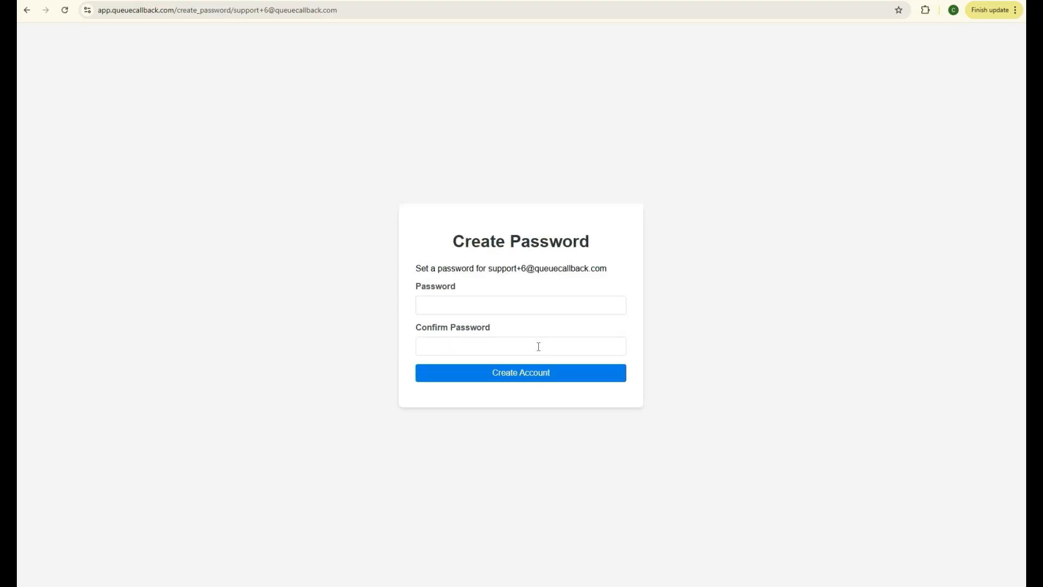
# Set the account password and submit to create the account.
pyautogui.click(517, 305)
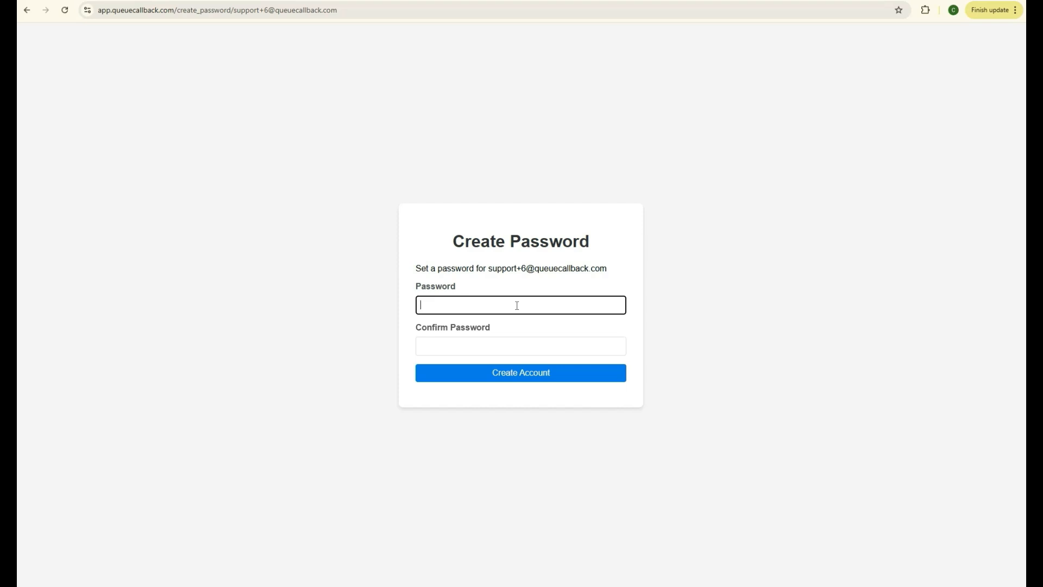
pyautogui.write('•••••••••••')
pyautogui.press('Tab')
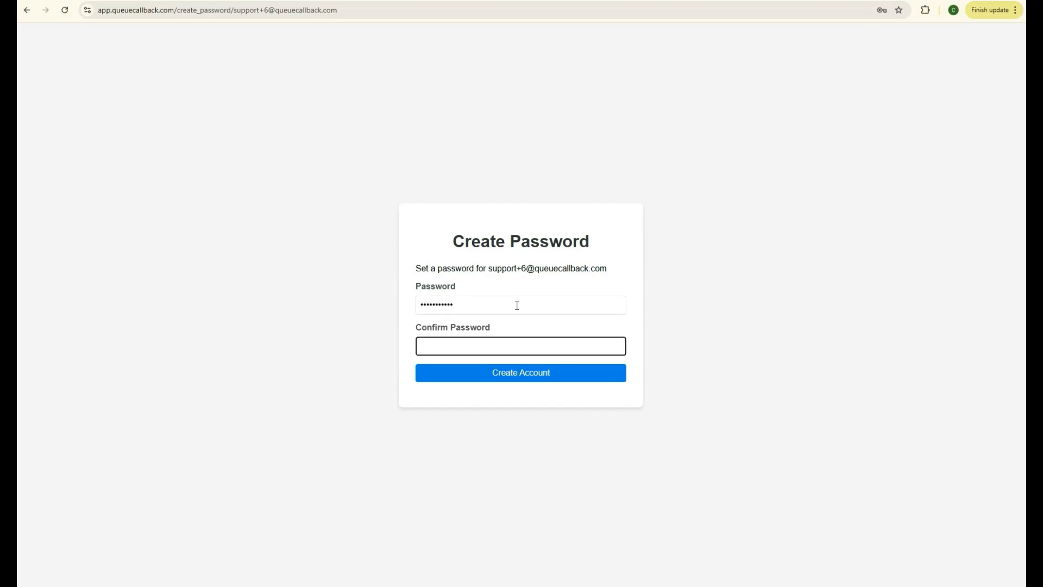
pyautogui.write('•••••••••••')
pyautogui.press('Return')
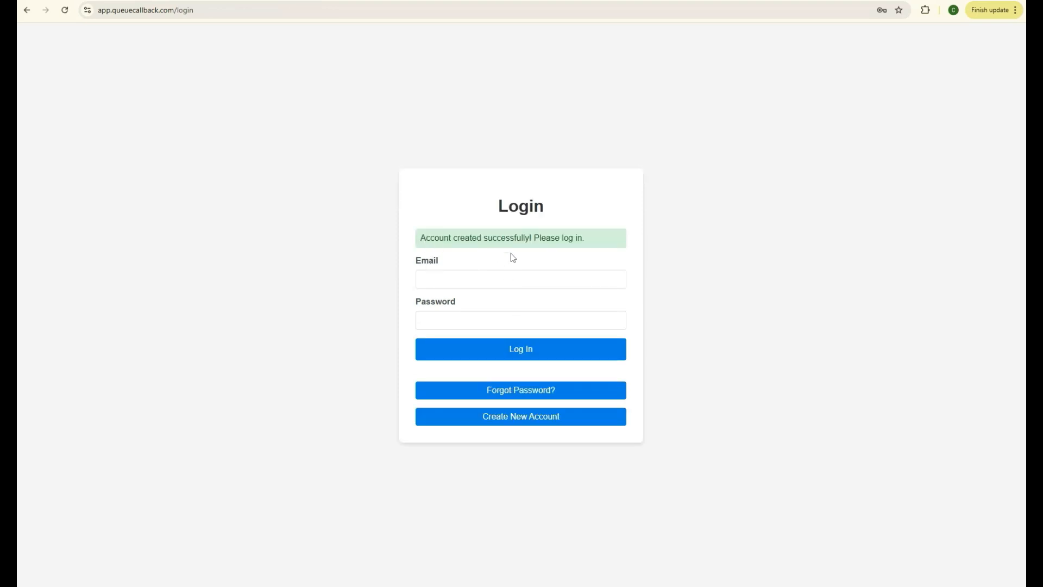
# Log in with the new account's support e-mail and password.
pyautogui.click(515, 281)
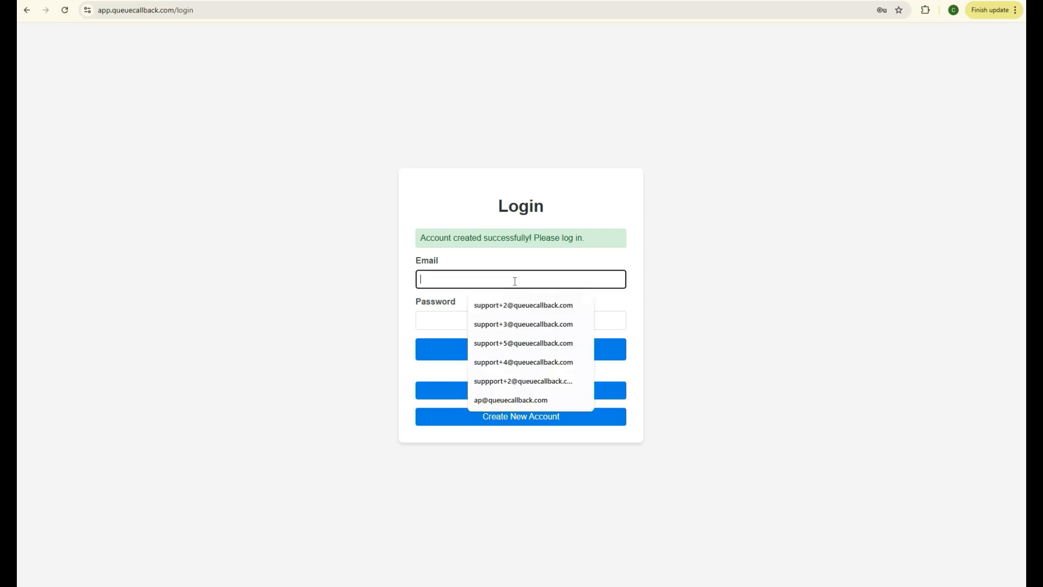
pyautogui.click(516, 362)
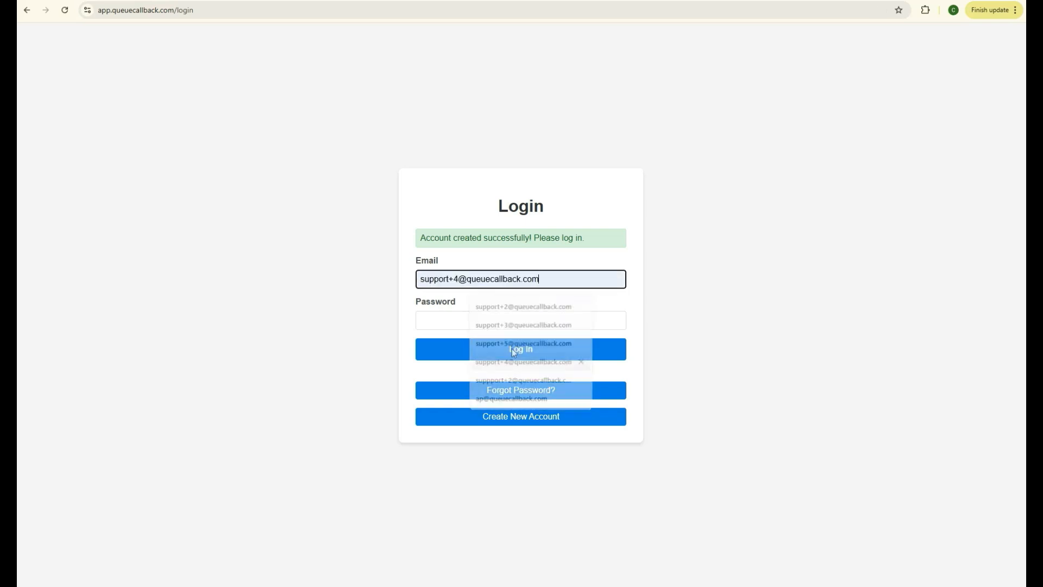
pyautogui.click(459, 281)
pyautogui.press('BackSpace')
pyautogui.write('6')
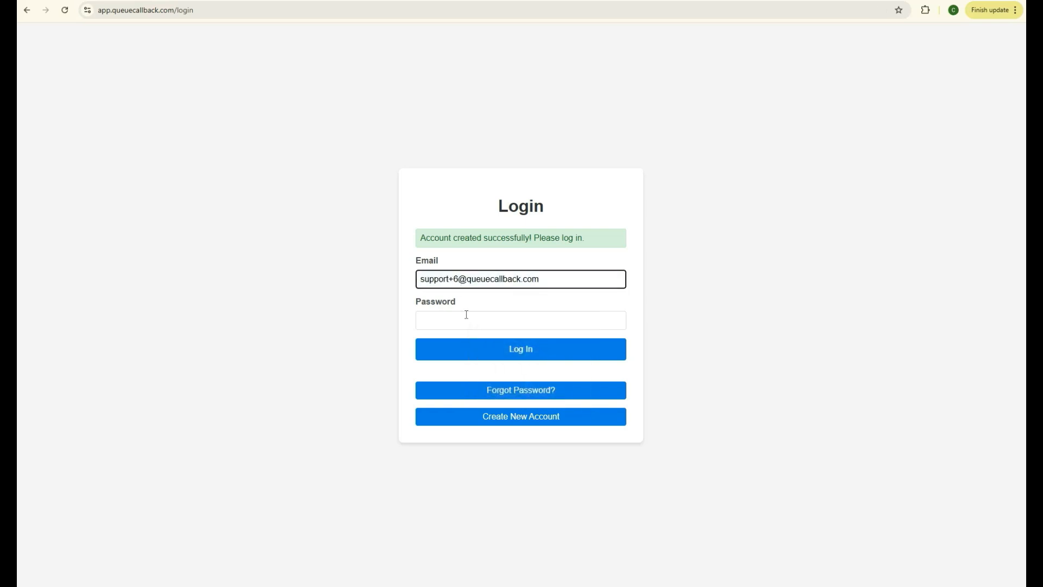
pyautogui.click(466, 320)
pyautogui.write('••••••••••')
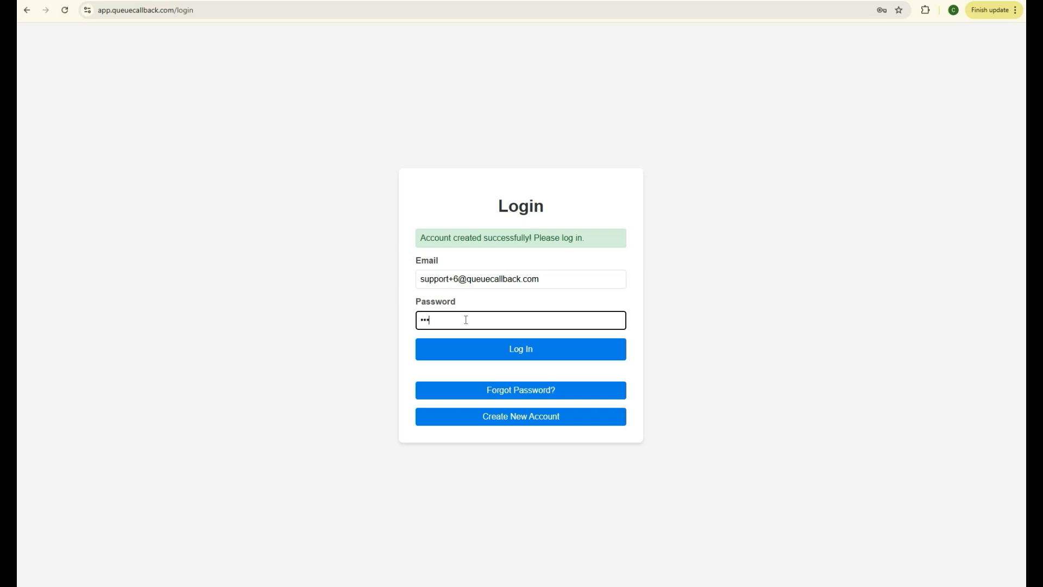
pyautogui.press('Return')
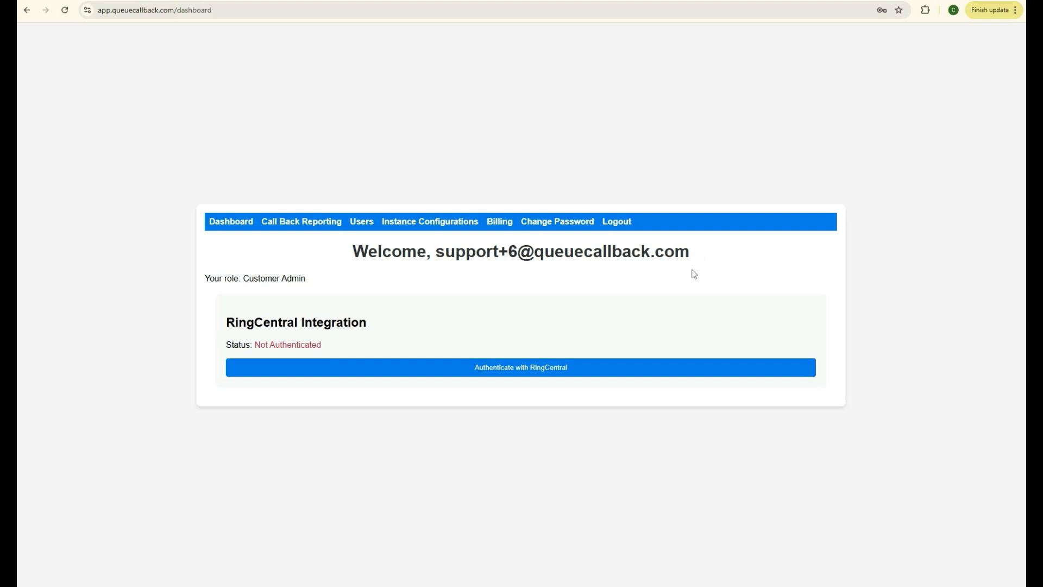
# Check the dashboard's Customer Admin role and Not Authenticated RingCentral Integration status.
pyautogui.moveTo(307, 278); pyautogui.dragTo(243, 279)
pyautogui.click(388, 279)
pyautogui.moveTo(326, 346); pyautogui.dragTo(254, 346)
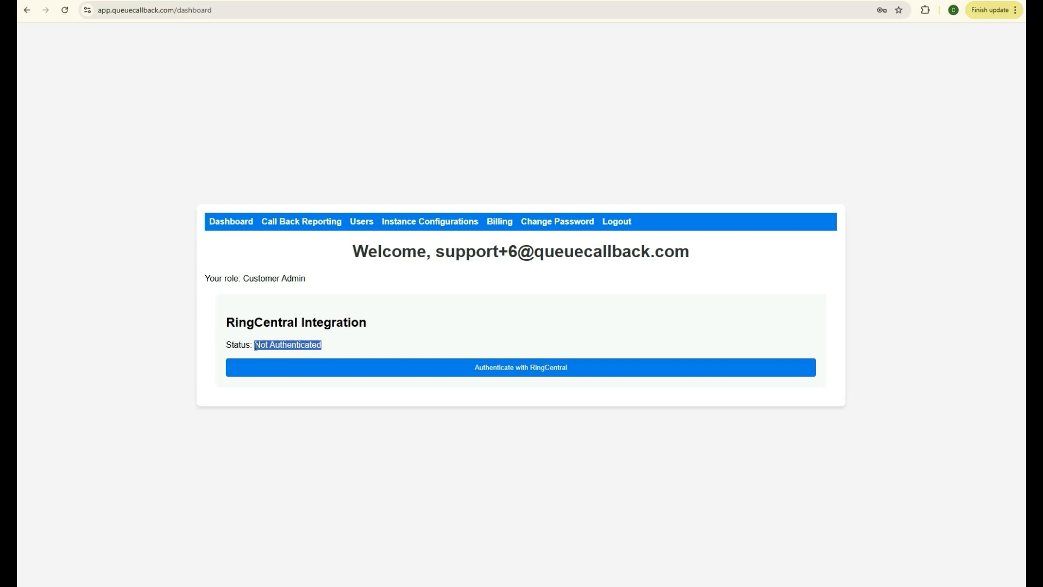
pyautogui.click(351, 346)
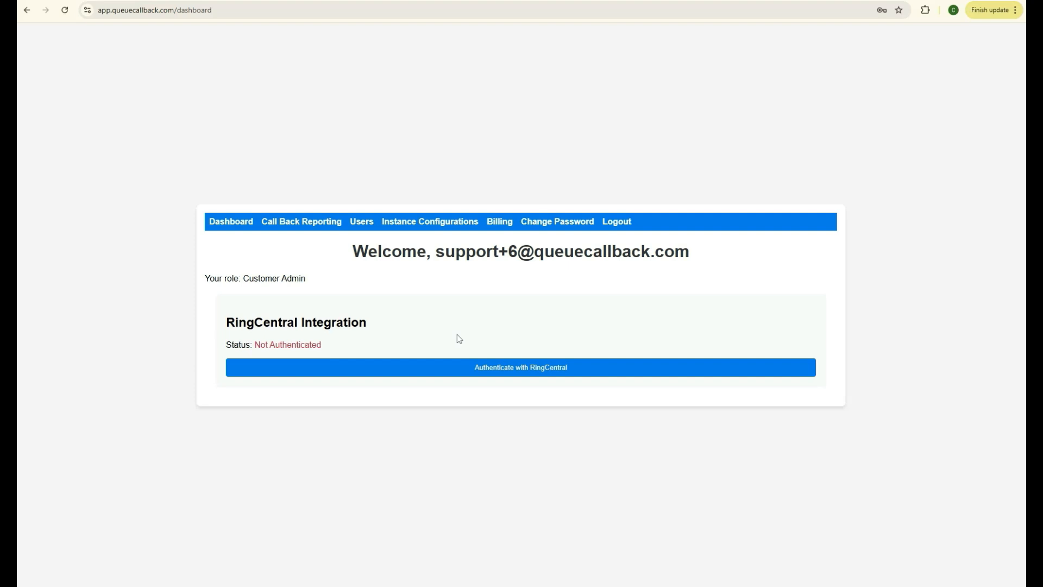
# Review the Billing summary's active licenses and open the Stripe portal showing the $100.00 invoice.
pyautogui.click(503, 228)
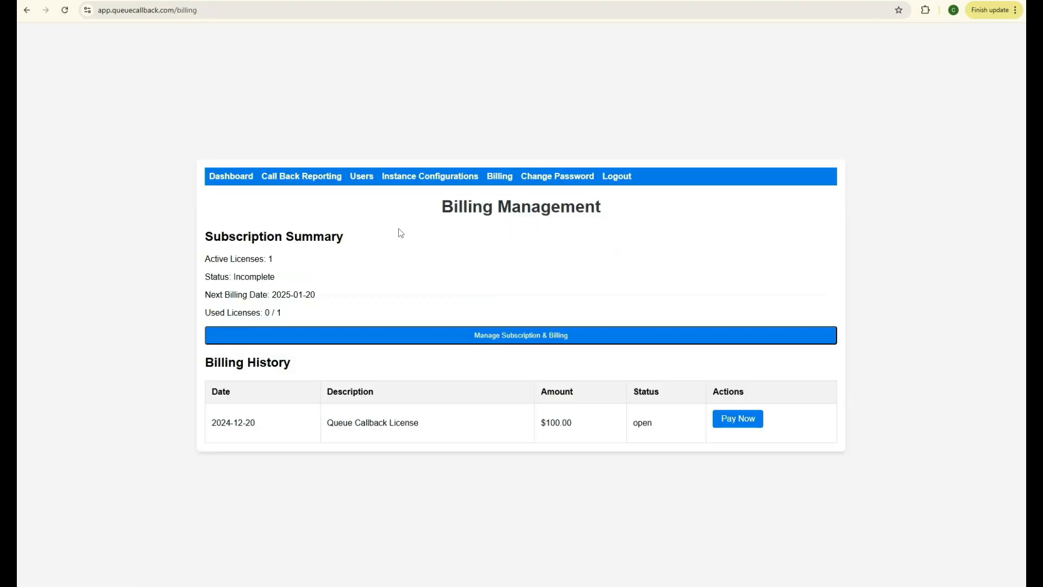
pyautogui.moveTo(276, 261); pyautogui.dragTo(207, 264)
pyautogui.click(331, 266)
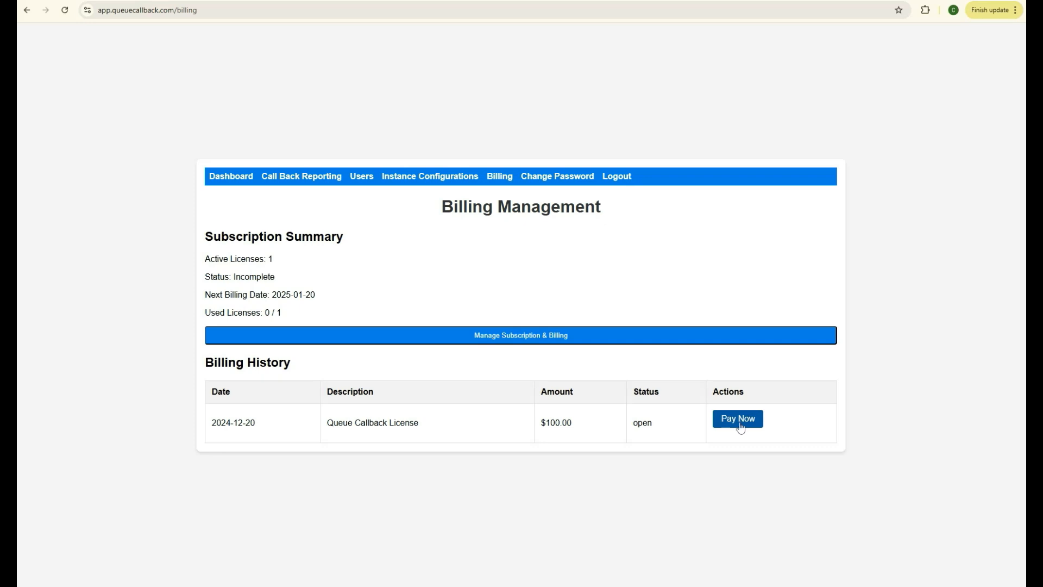
pyautogui.click(526, 340)
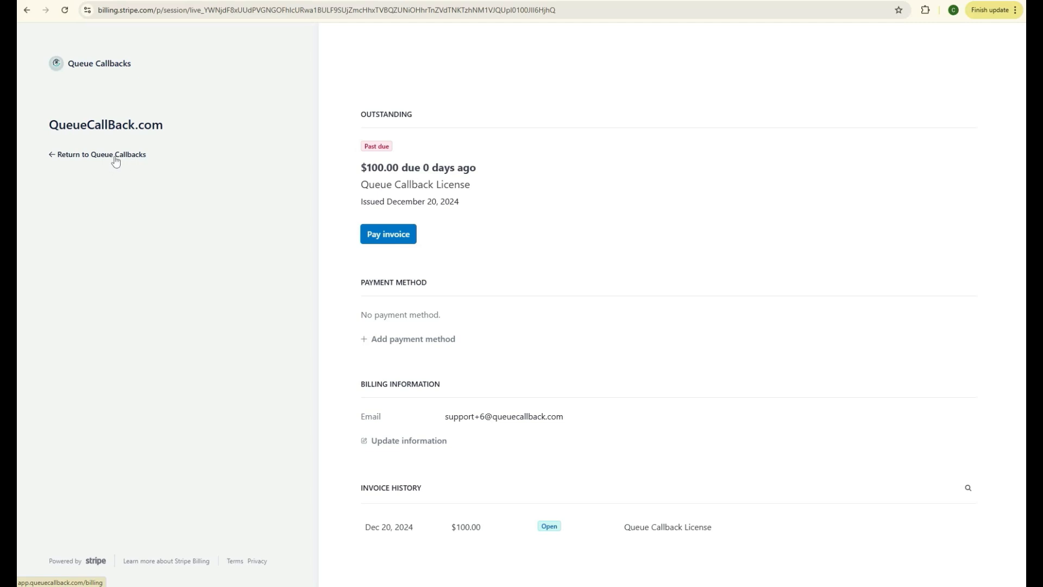
# Load app.queuecallback.com to get back to Queue Callback's Billing Management page.
pyautogui.click(569, 11)
pyautogui.write('app')
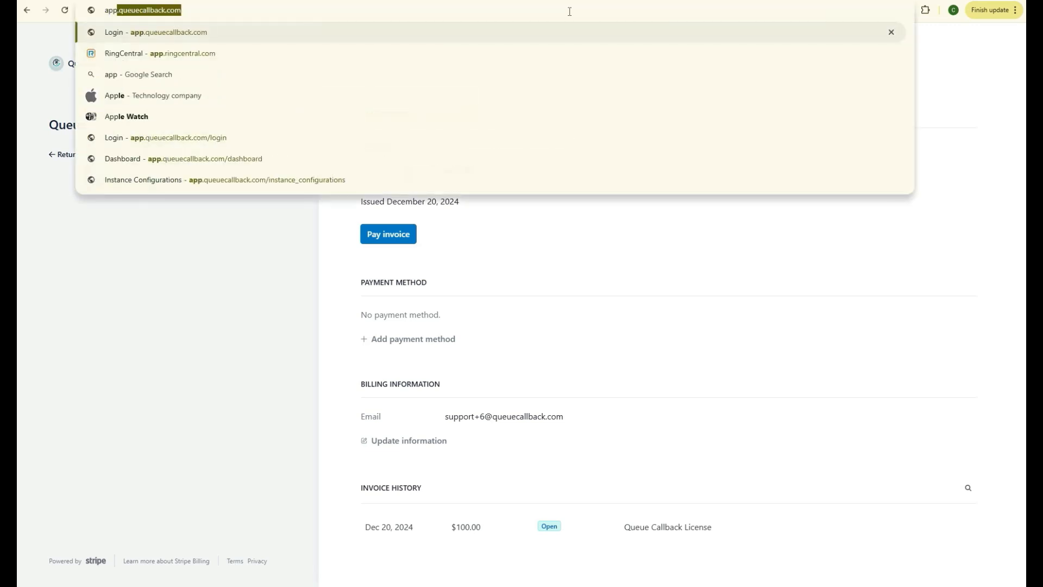
pyautogui.press('Return')
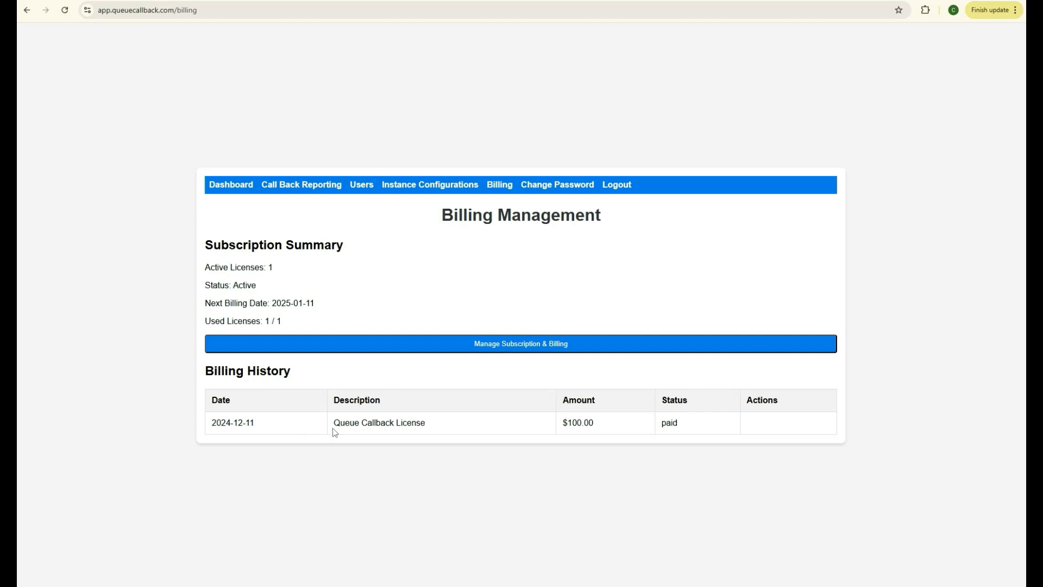
# Review the Queue Callback License billing row and its amount, then return to the dashboard.
pyautogui.moveTo(426, 429); pyautogui.dragTo(330, 430)
pyautogui.click(515, 475)
pyautogui.moveTo(598, 422); pyautogui.dragTo(569, 423)
pyautogui.click(621, 459)
pyautogui.click(234, 185)
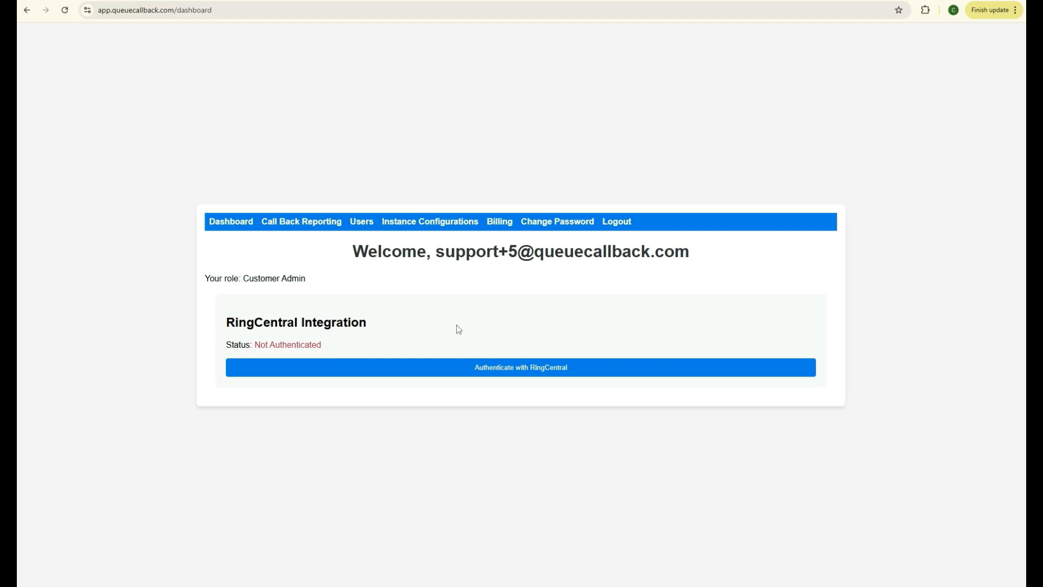
# Authorize Queue Callback with the existing RingCentral account and confirm the Authenticated (oauth) status.
pyautogui.click(524, 374)
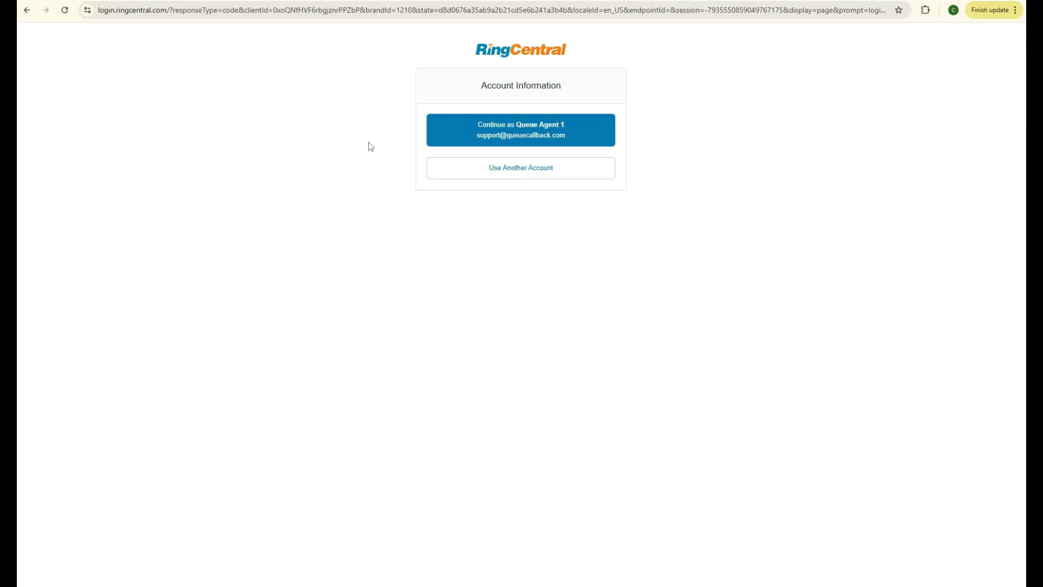
pyautogui.click(491, 137)
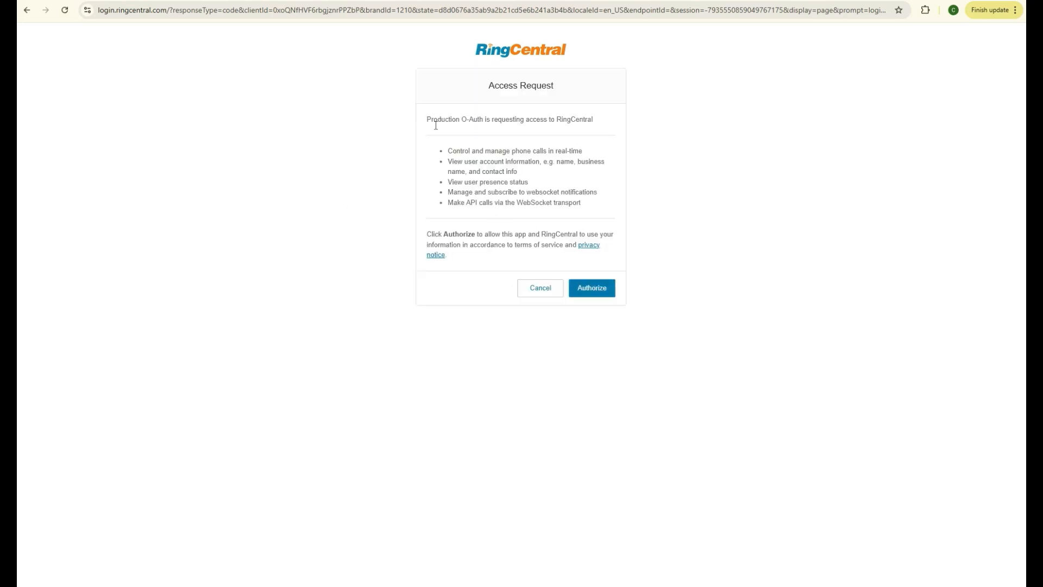
pyautogui.moveTo(449, 150); pyautogui.dragTo(604, 214)
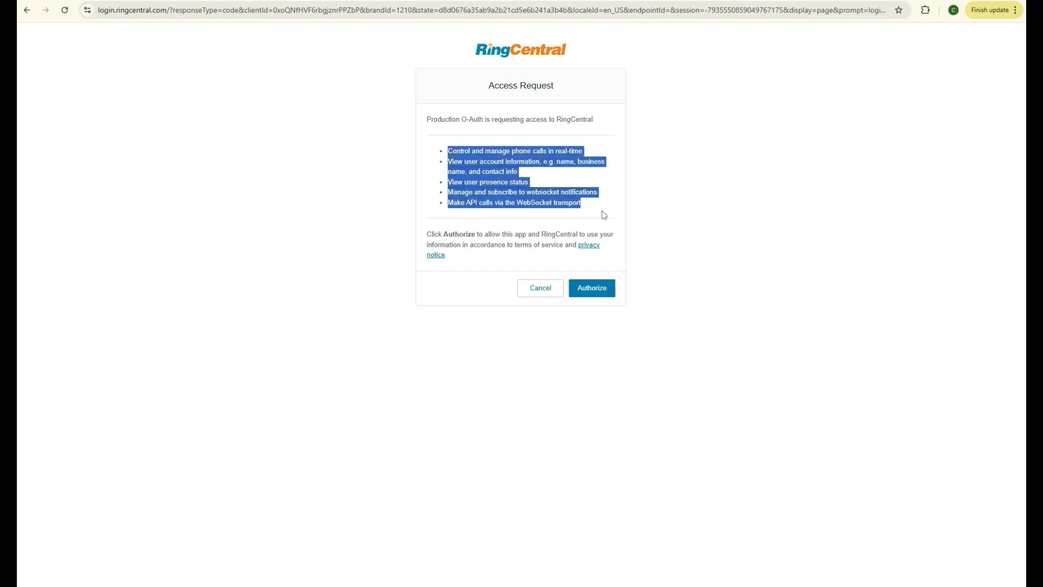
pyautogui.click(598, 209)
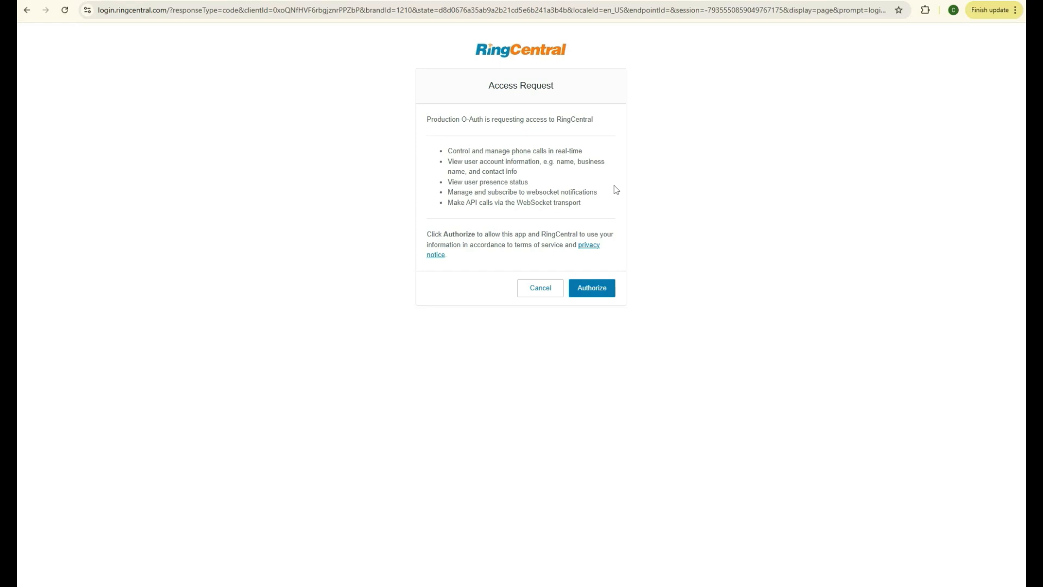
pyautogui.click(588, 293)
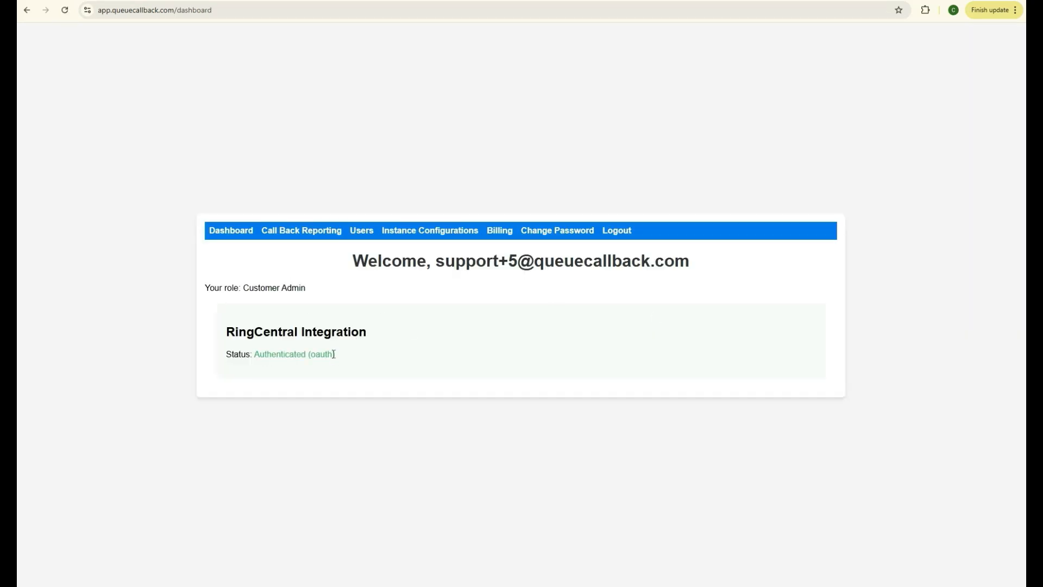
pyautogui.moveTo(335, 354); pyautogui.dragTo(259, 355)
pyautogui.click(400, 356)
# Open Instance Configurations and review the Existing Phone device and registration extension 102.
pyautogui.click(415, 231)
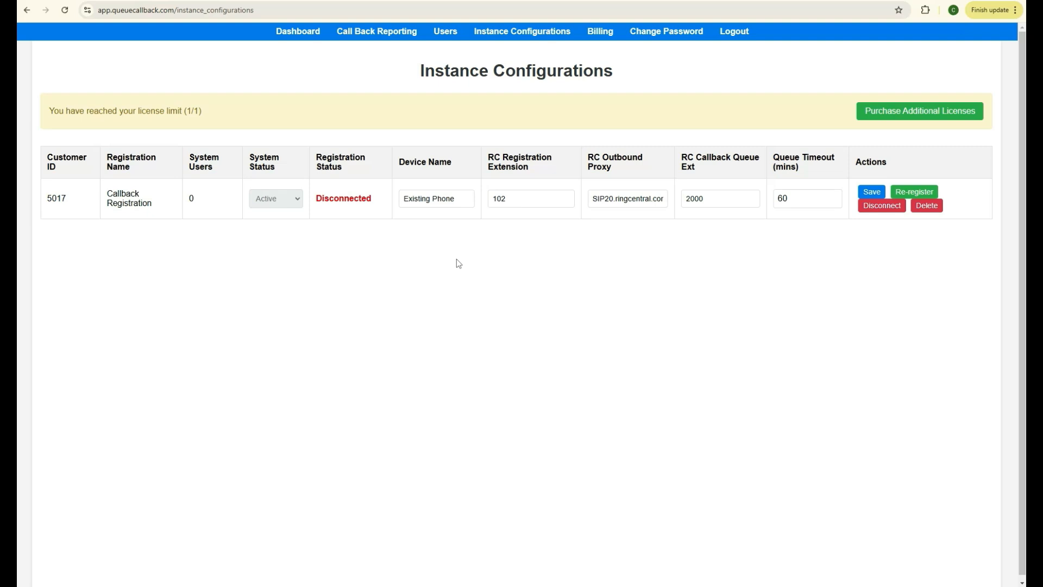
pyautogui.moveTo(466, 203); pyautogui.dragTo(393, 200)
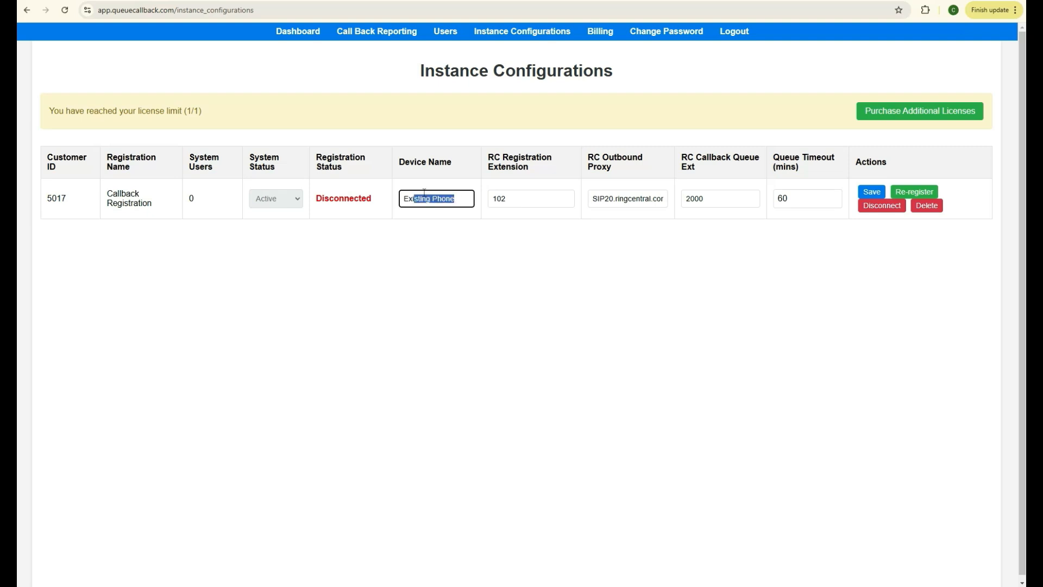
pyautogui.click(473, 285)
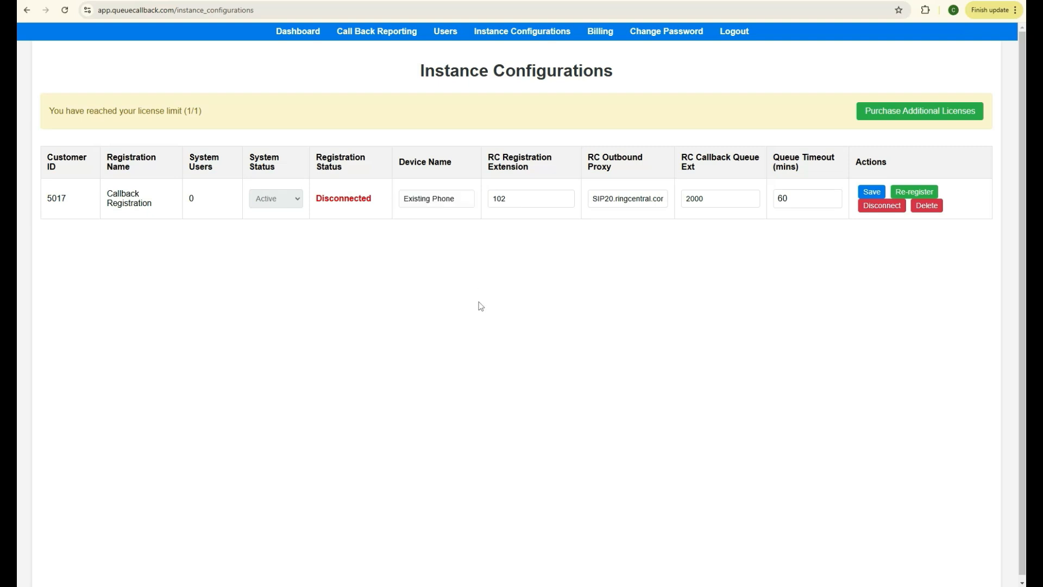
pyautogui.moveTo(511, 199); pyautogui.dragTo(492, 199)
pyautogui.click(525, 272)
# Check the outbound proxy SIP20.ringcentral.com and the callback queue extension column.
pyautogui.moveTo(592, 199); pyautogui.dragTo(669, 205)
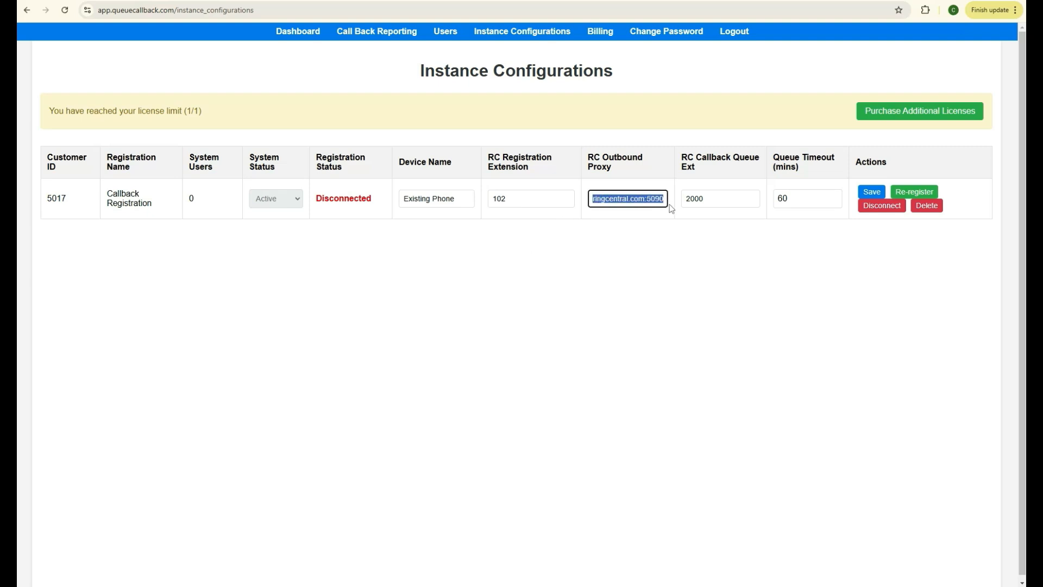
pyautogui.click(639, 251)
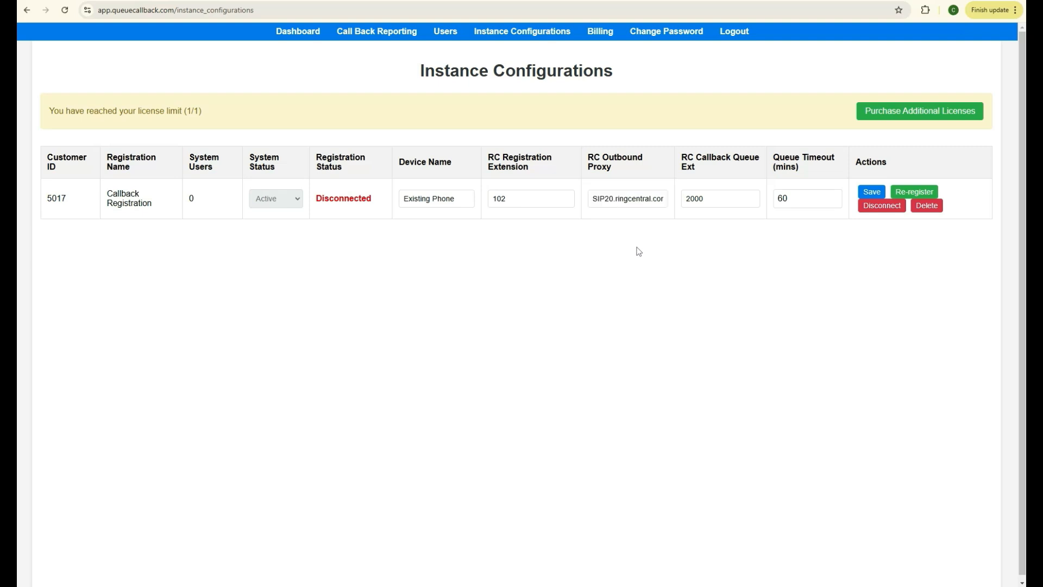
pyautogui.click(592, 199)
pyautogui.moveTo(593, 198); pyautogui.dragTo(656, 279)
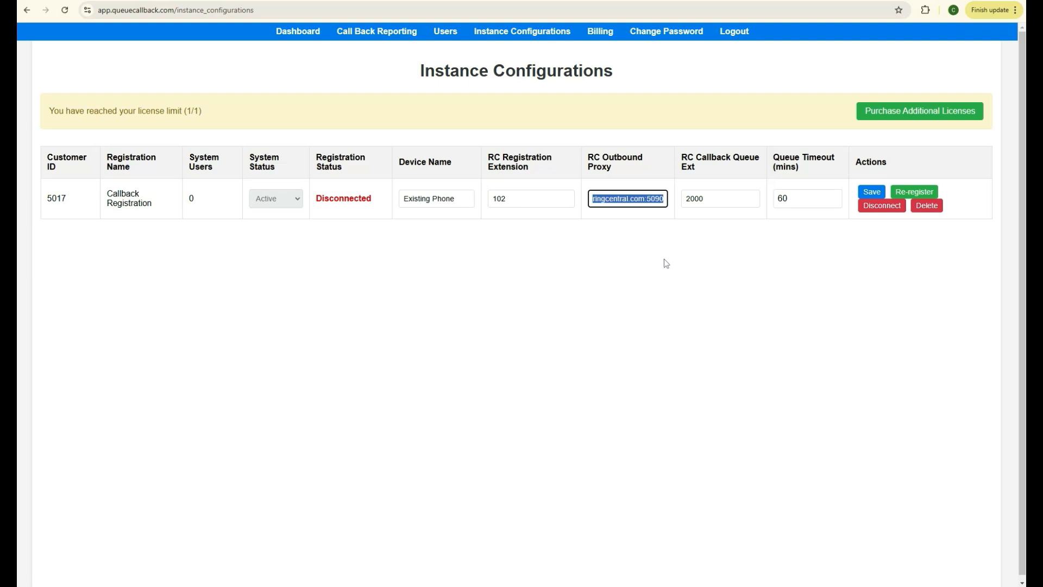
pyautogui.click(664, 258)
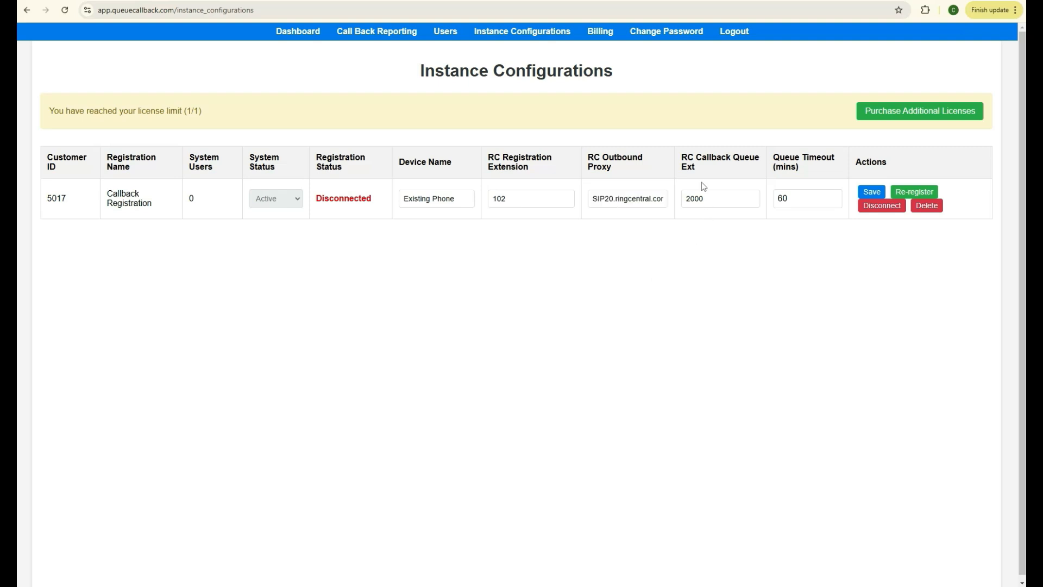
pyautogui.moveTo(689, 158); pyautogui.dragTo(733, 159)
pyautogui.click(740, 168)
pyautogui.moveTo(775, 157); pyautogui.dragTo(827, 160)
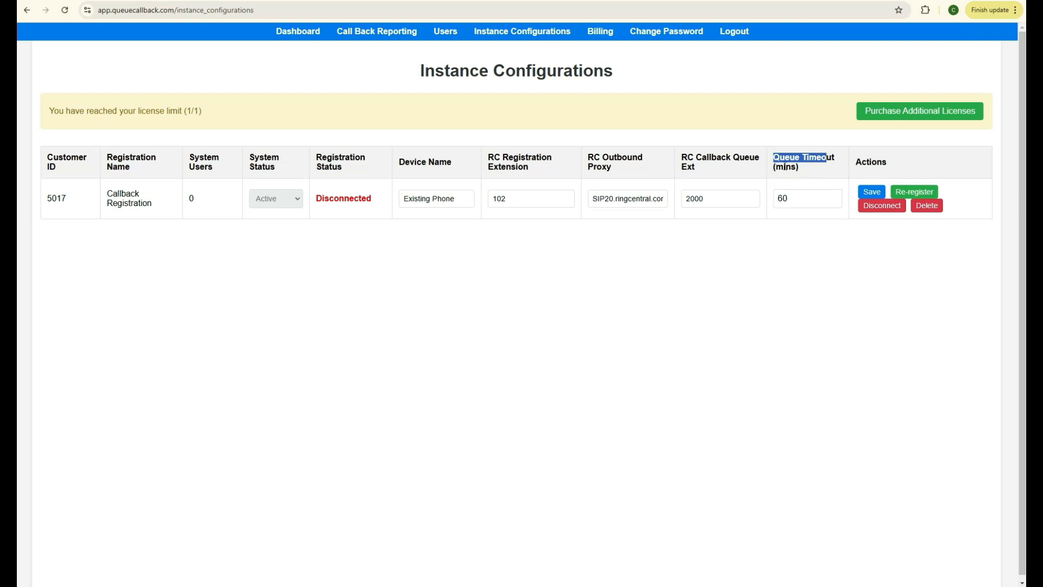
pyautogui.doubleClick(788, 167)
pyautogui.click(826, 166)
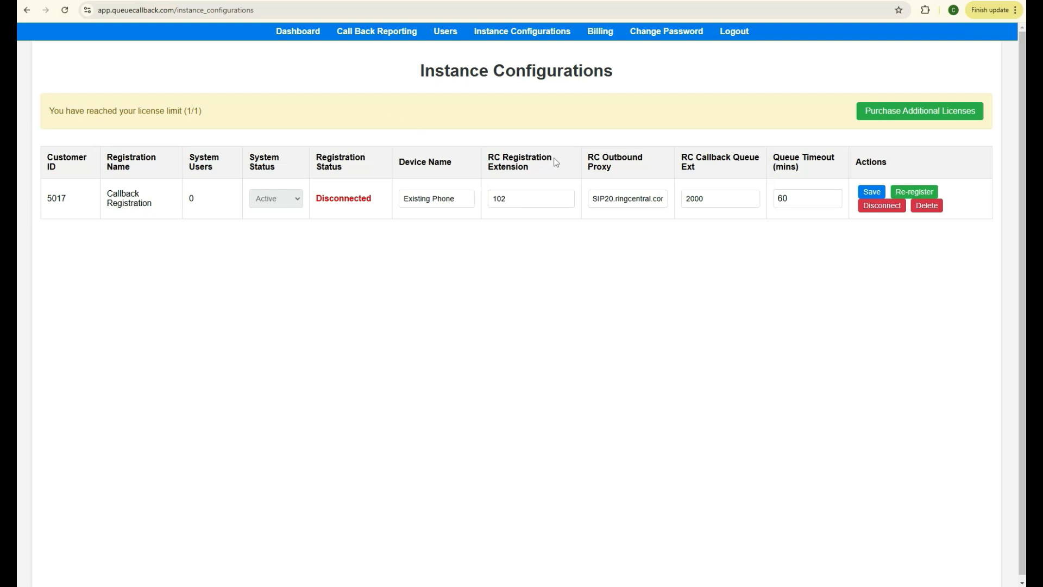
# Change the queue timeout from 60 to 15 minutes and save the configuration.
pyautogui.moveTo(799, 198); pyautogui.dragTo(777, 199)
pyautogui.write('15')
pyautogui.click(718, 200)
pyautogui.click(872, 192)
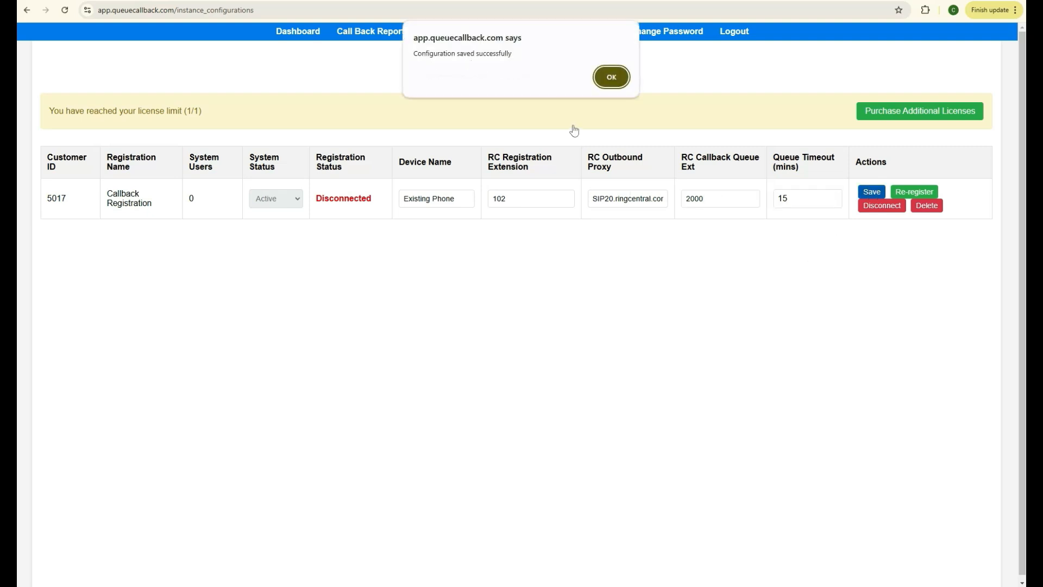
pyautogui.click(612, 78)
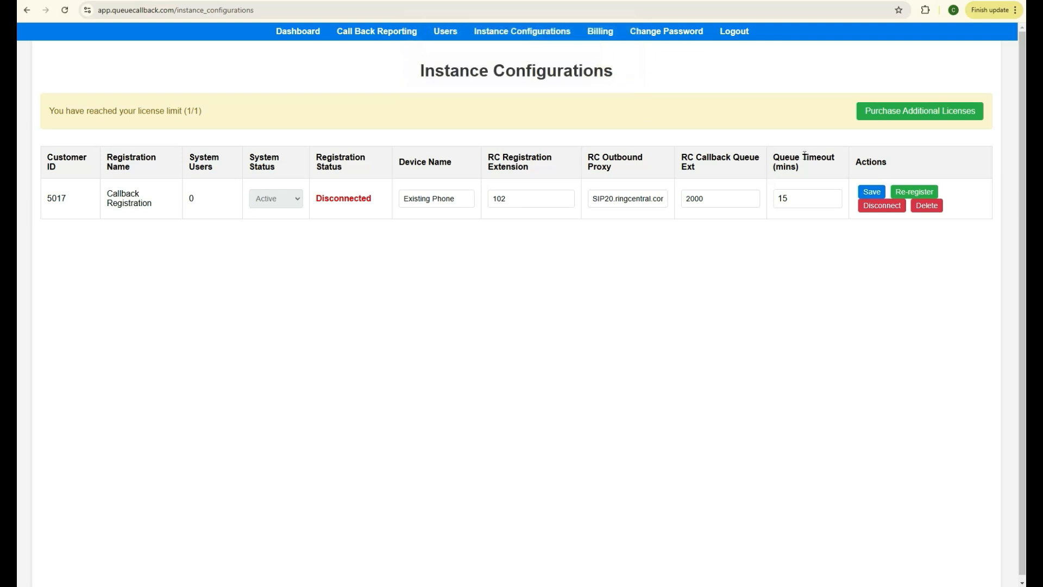
# Re-register the Disconnected Callback Registration with RingCentral.
pyautogui.moveTo(329, 199); pyautogui.dragTo(379, 220)
pyautogui.click(375, 206)
pyautogui.click(915, 193)
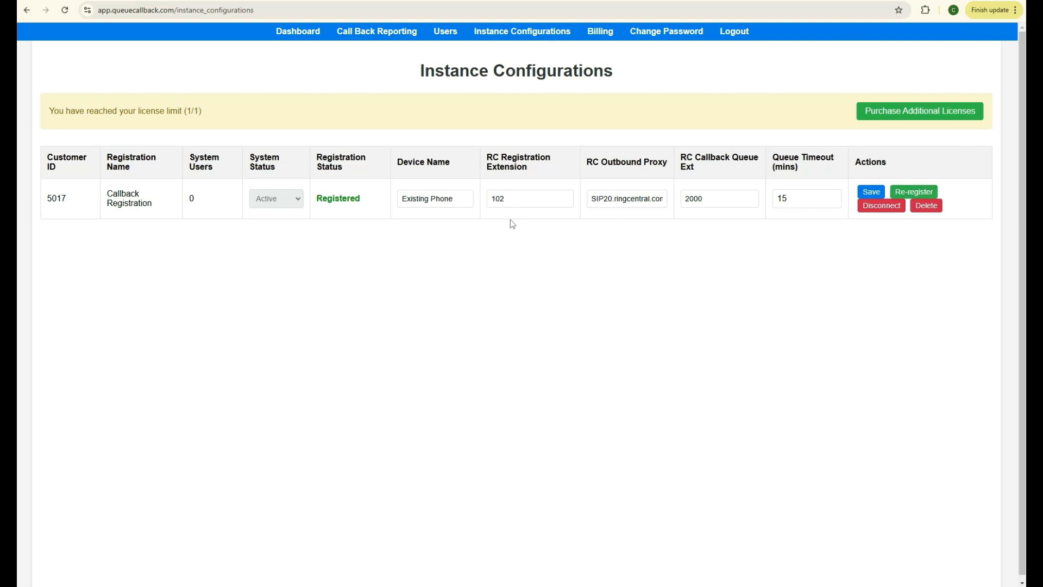
pyautogui.moveTo(315, 199); pyautogui.dragTo(361, 199)
pyautogui.click(384, 241)
pyautogui.moveTo(207, 114); pyautogui.dragTo(176, 113)
pyautogui.click(232, 115)
# Place the callback portal and RingCentral App dialpad side by side.
pyautogui.press('super+Left')
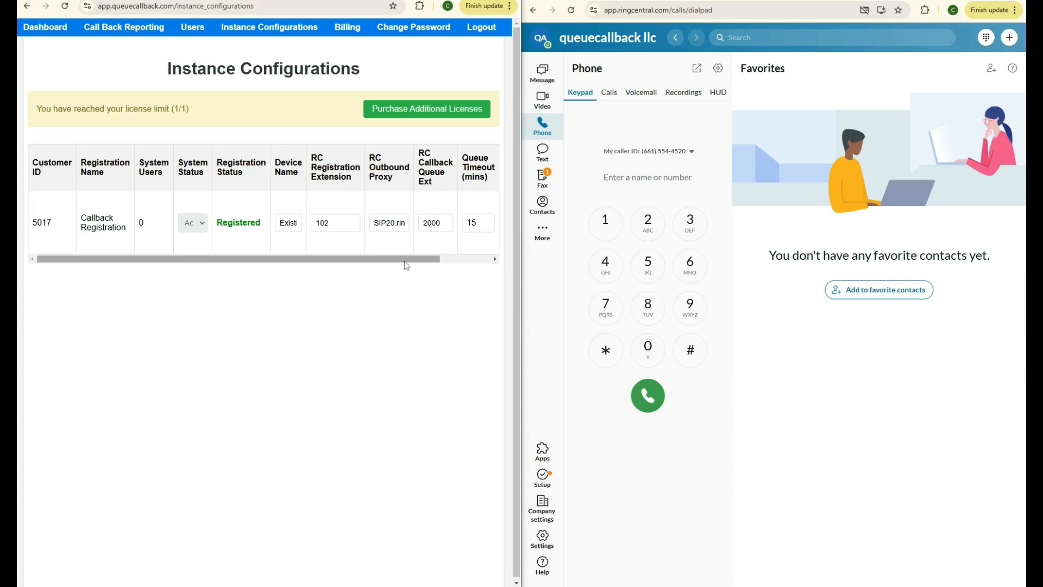
pyautogui.moveTo(406, 265); pyautogui.dragTo(410, 265)
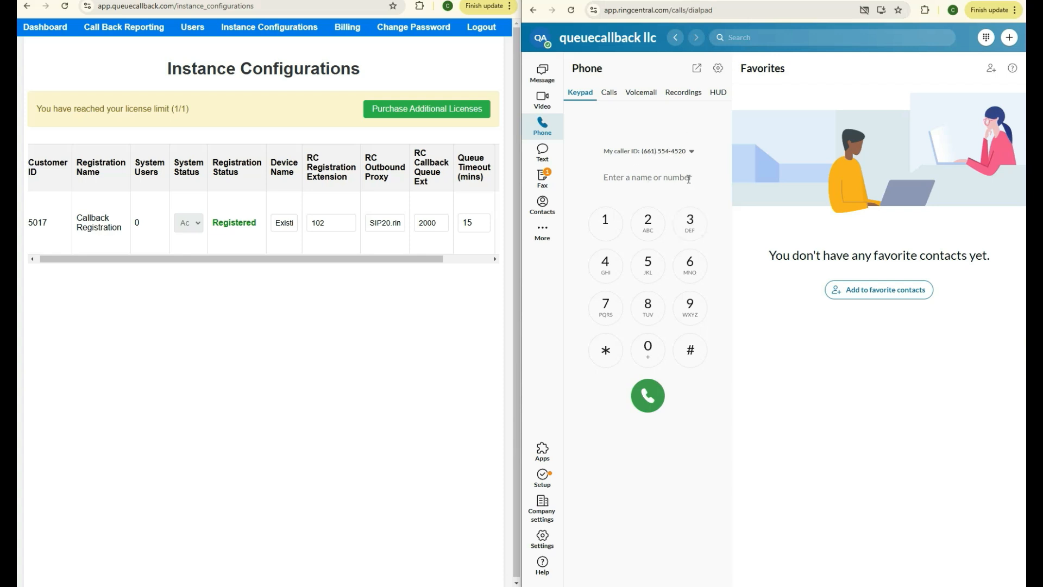
pyautogui.click(684, 178)
# Verify Queue Agent 1 has both Customer Service Queue and Call Back Queue switched on.
pyautogui.click(542, 45)
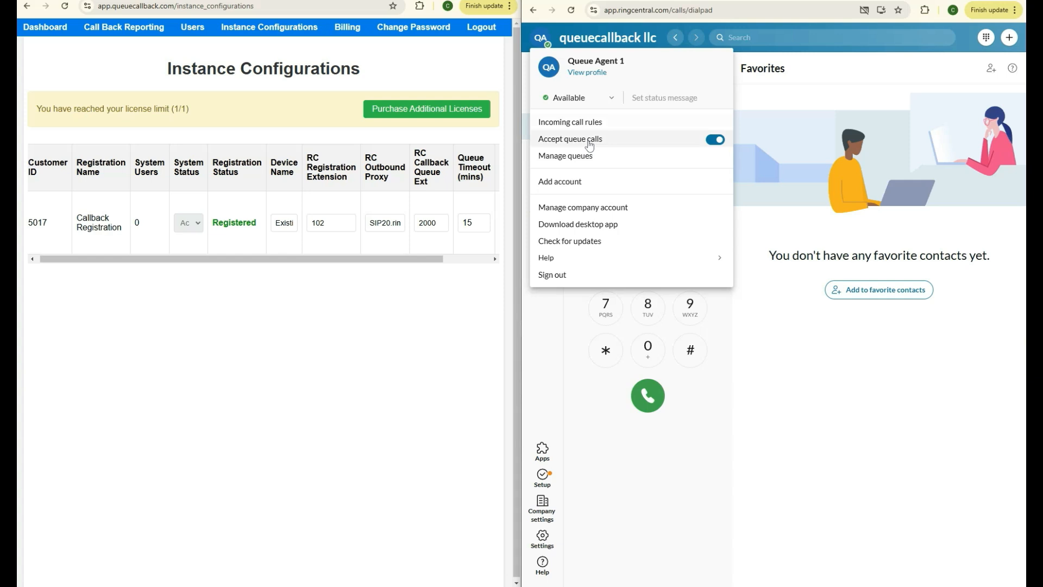
pyautogui.click(586, 158)
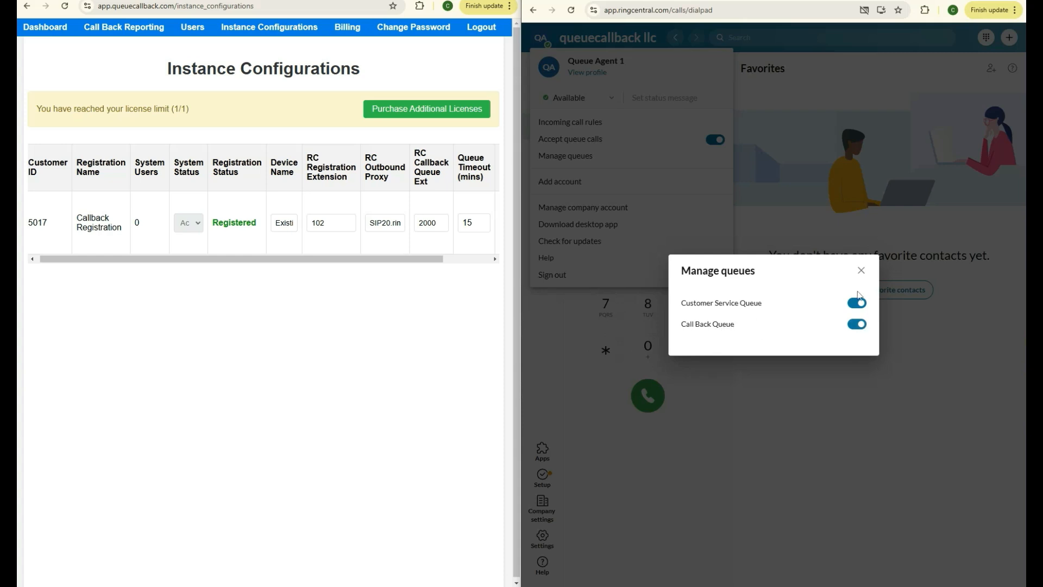
pyautogui.click(861, 270)
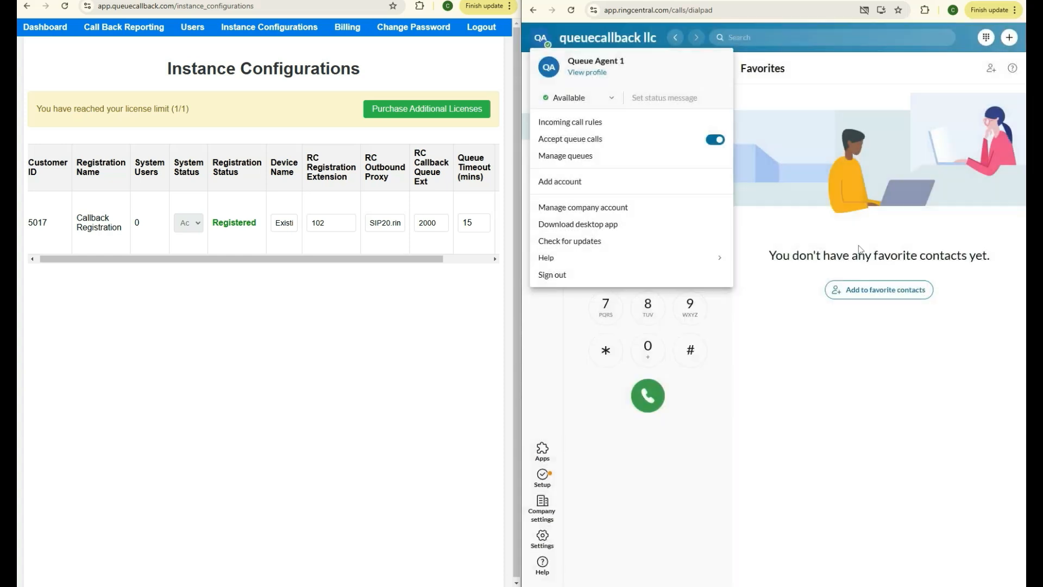
pyautogui.click(544, 43)
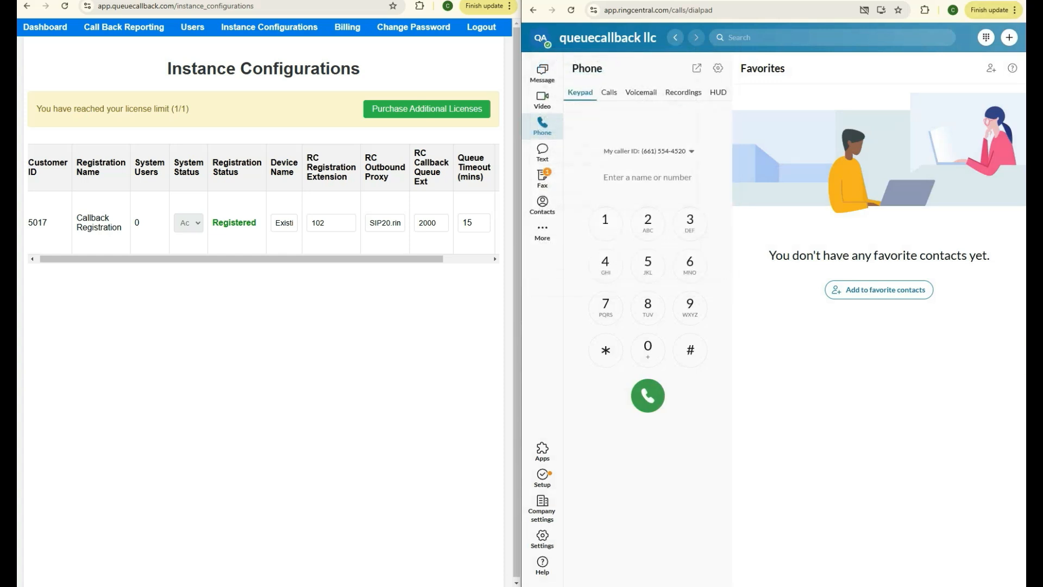
# Open Call Back Reporting and find the new Requested callback for queue extension 2000.
pyautogui.click(141, 31)
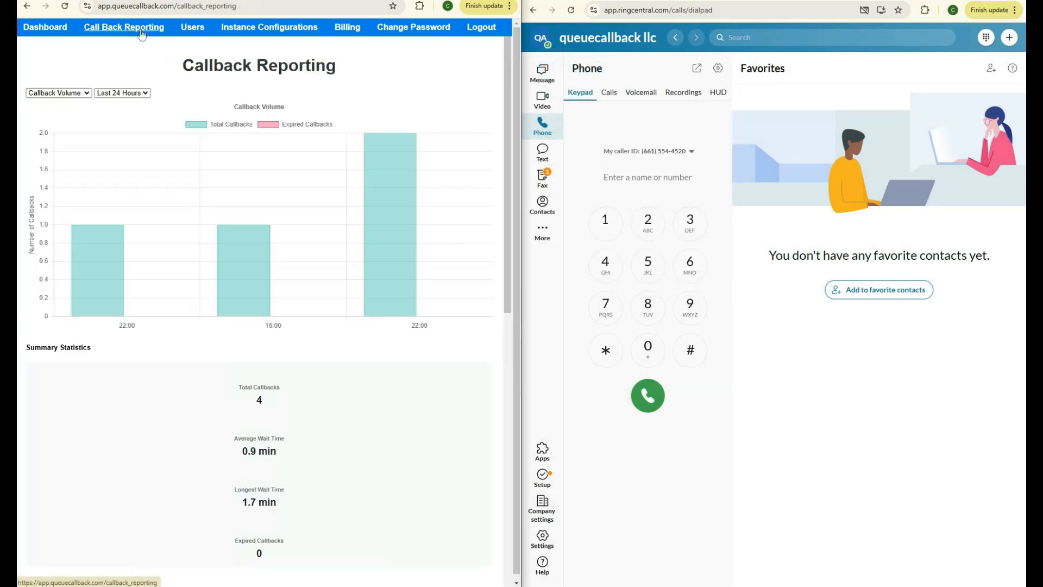
pyautogui.scroll(-4, 389, 384)
pyautogui.scroll(-5, 389, 384)
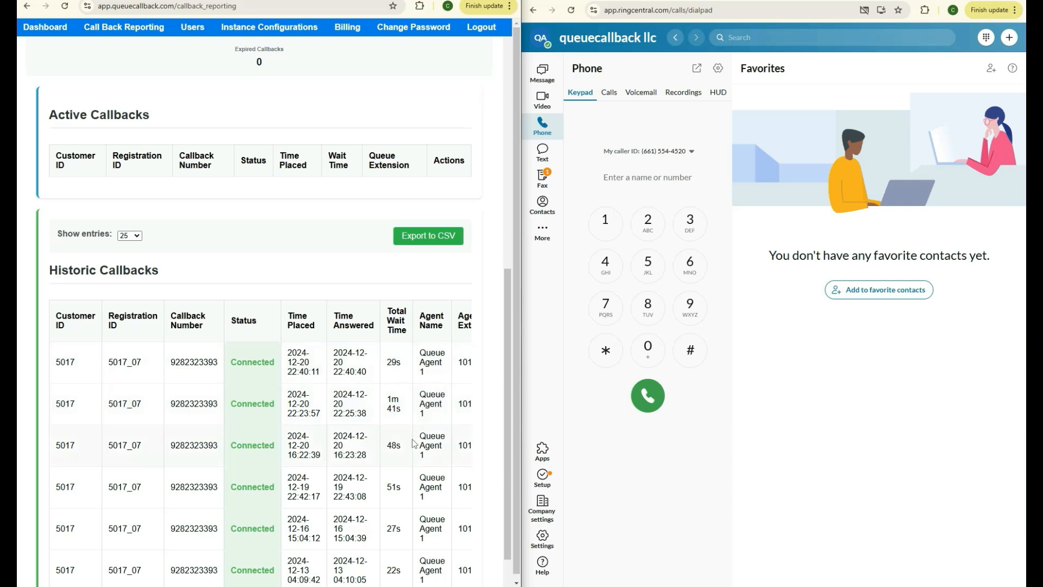
pyautogui.scroll(-1, 413, 440)
pyautogui.scroll(1, 407, 429)
pyautogui.scroll(3, 402, 427)
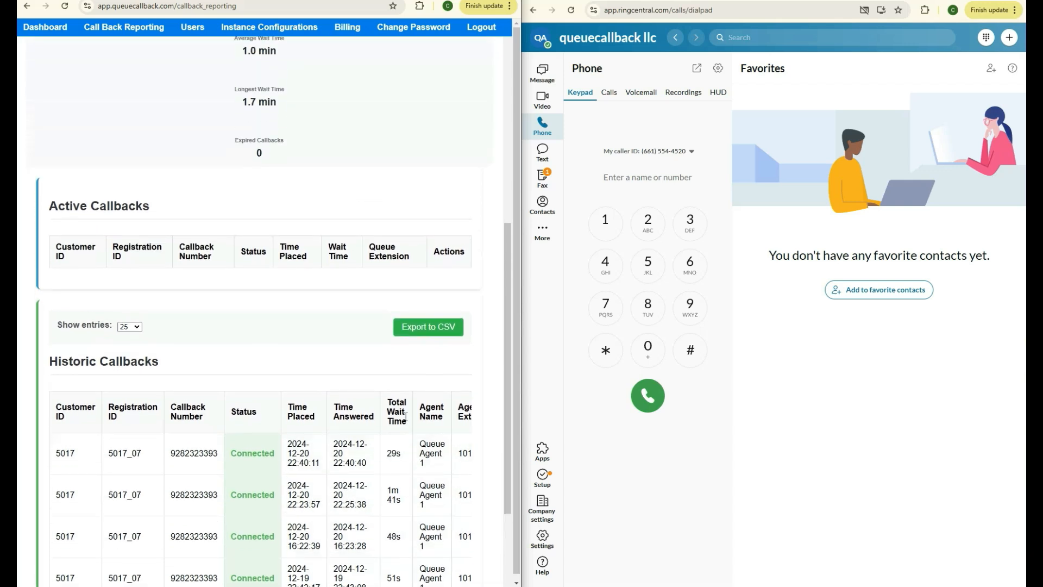
pyautogui.scroll(-2, 375, 432)
pyautogui.scroll(-2, 390, 401)
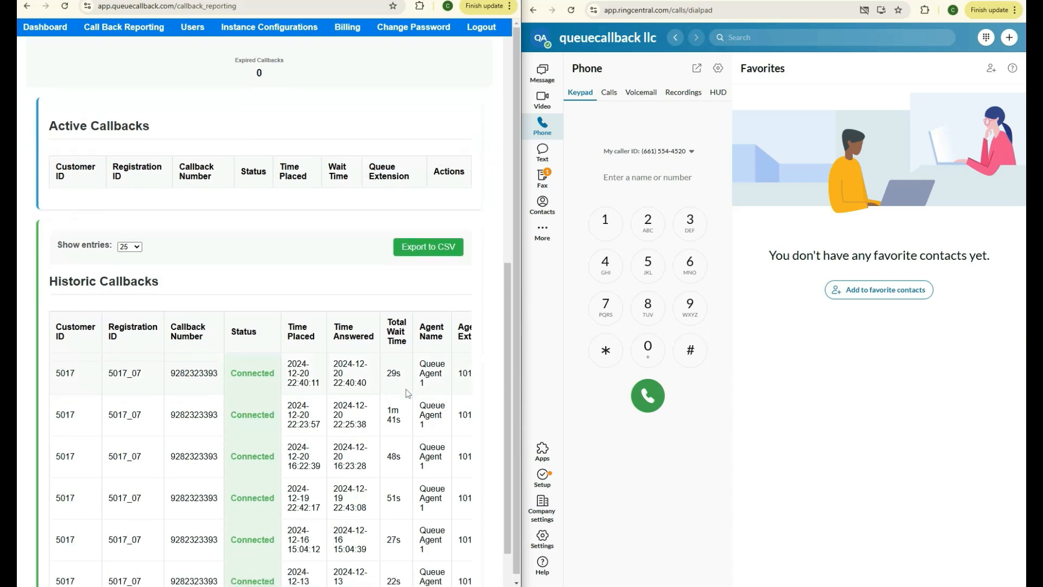
pyautogui.scroll(1, 350, 389)
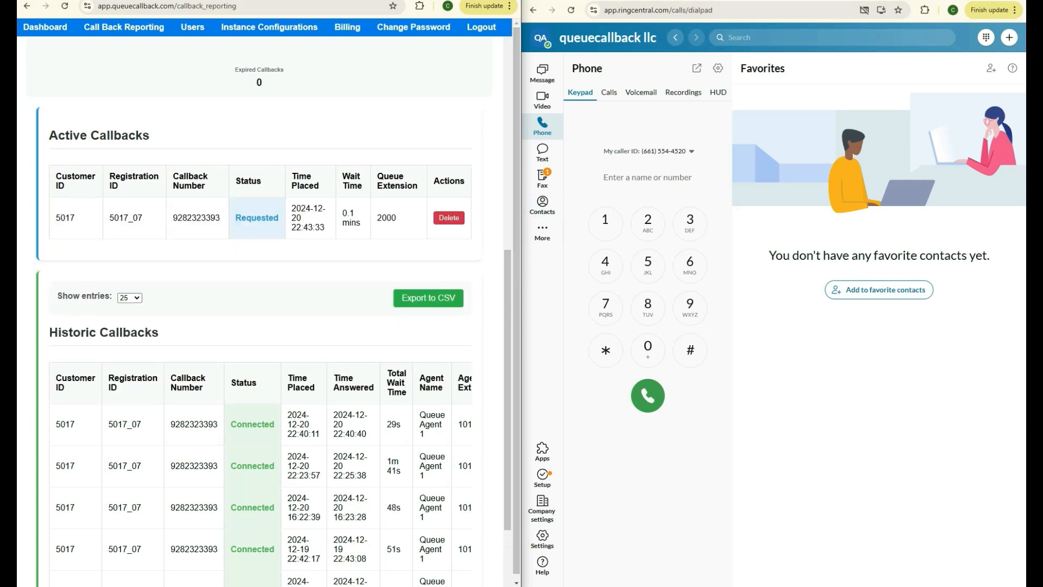
# Answer the incoming Call Back Queue call and press 1 on the in-call keypad.
pyautogui.click(648, 177)
pyautogui.click(540, 39)
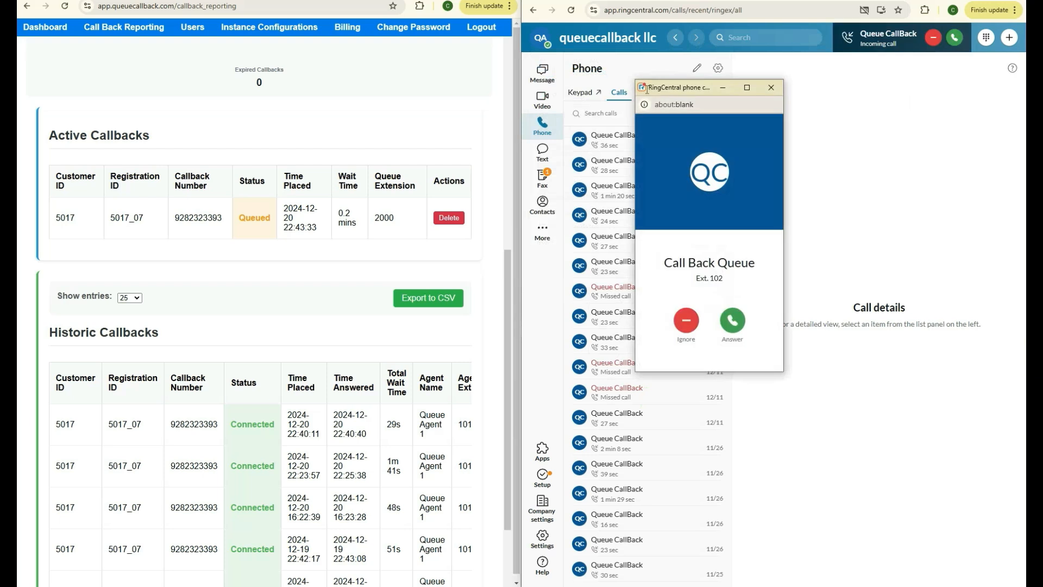
pyautogui.moveTo(680, 90); pyautogui.dragTo(683, 92)
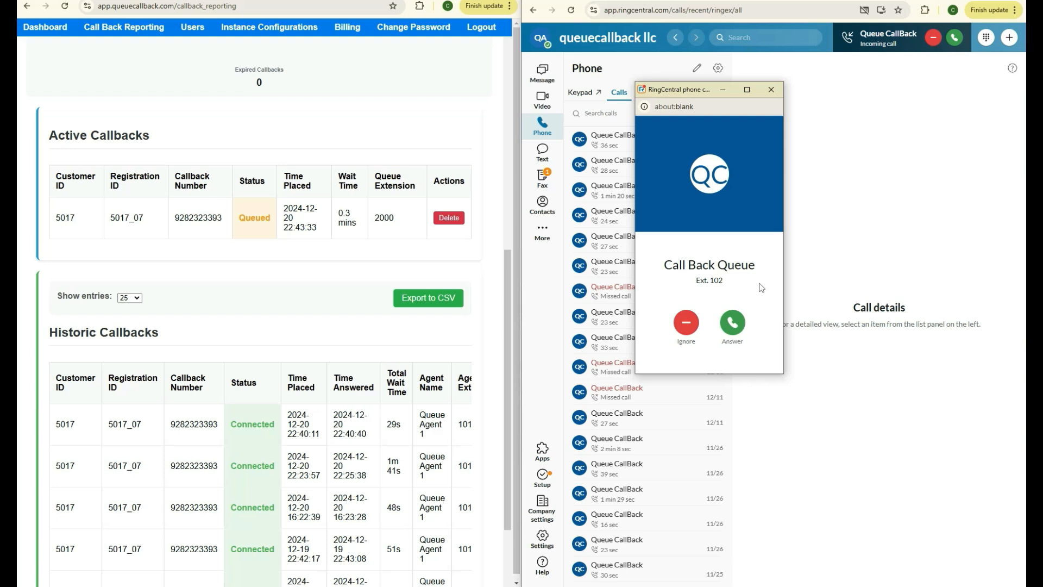
pyautogui.click(733, 326)
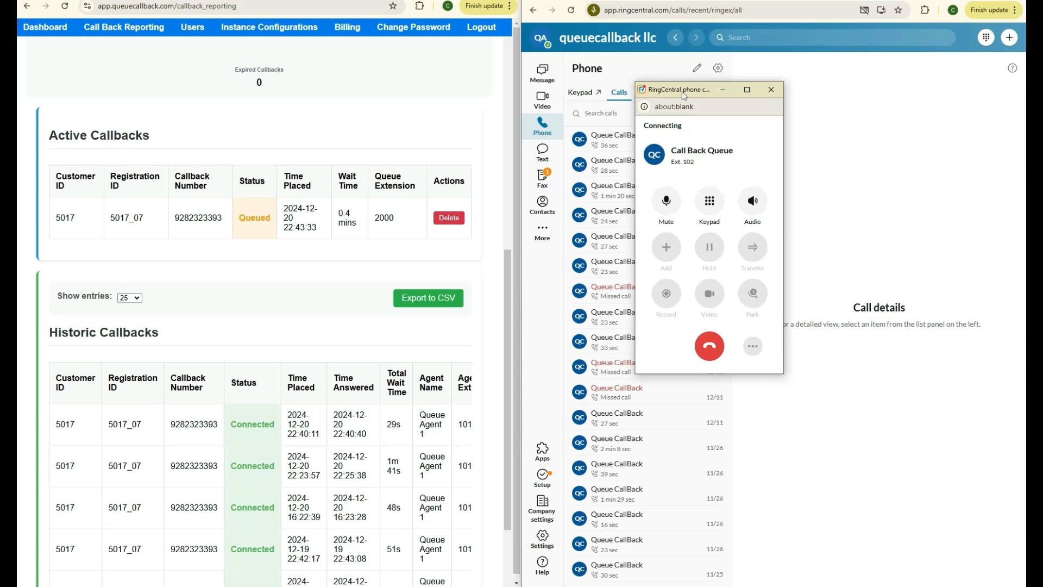
pyautogui.moveTo(682, 92); pyautogui.dragTo(681, 86)
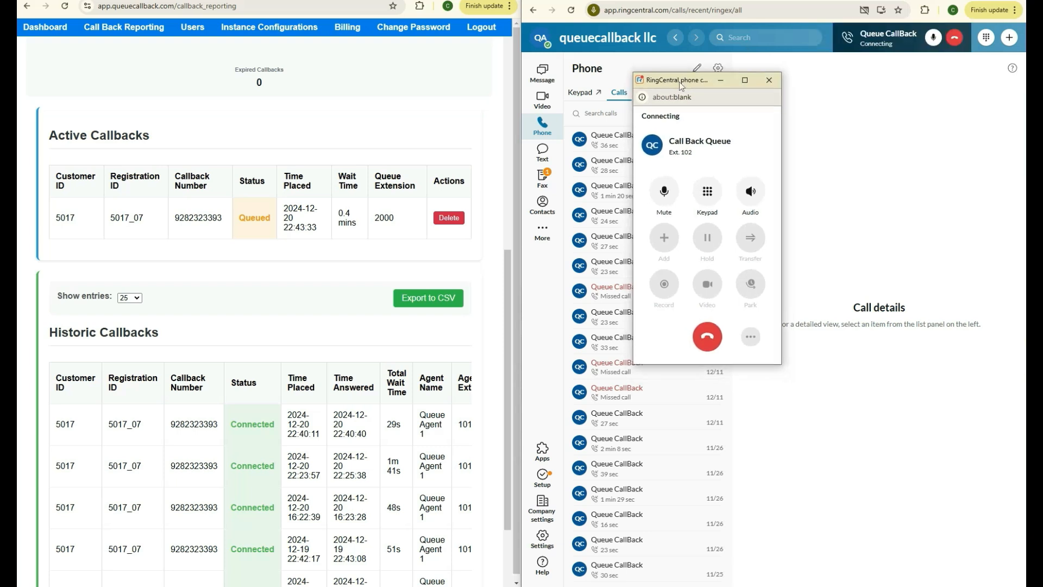
pyautogui.click(707, 194)
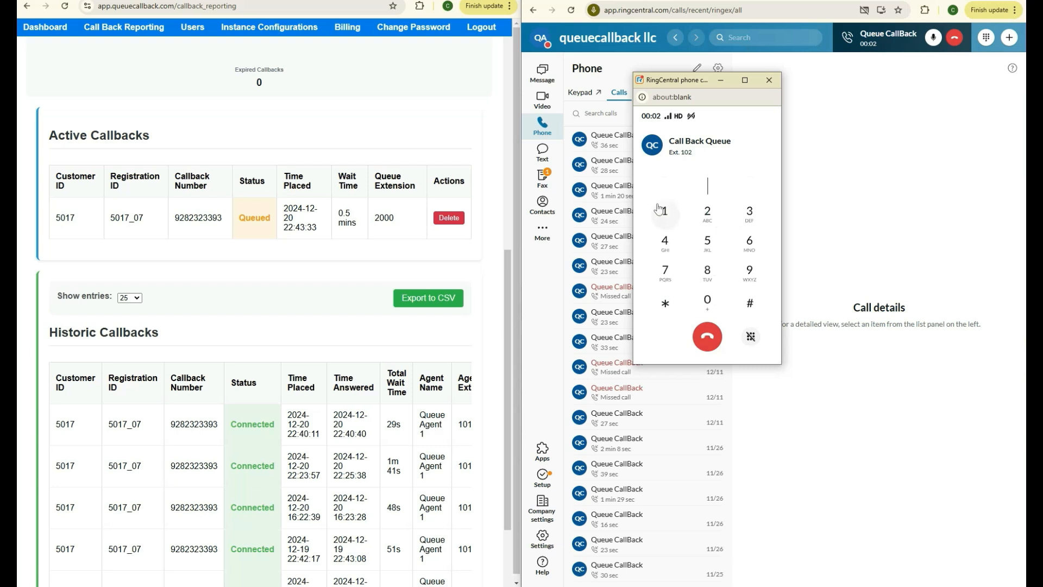
pyautogui.click(665, 214)
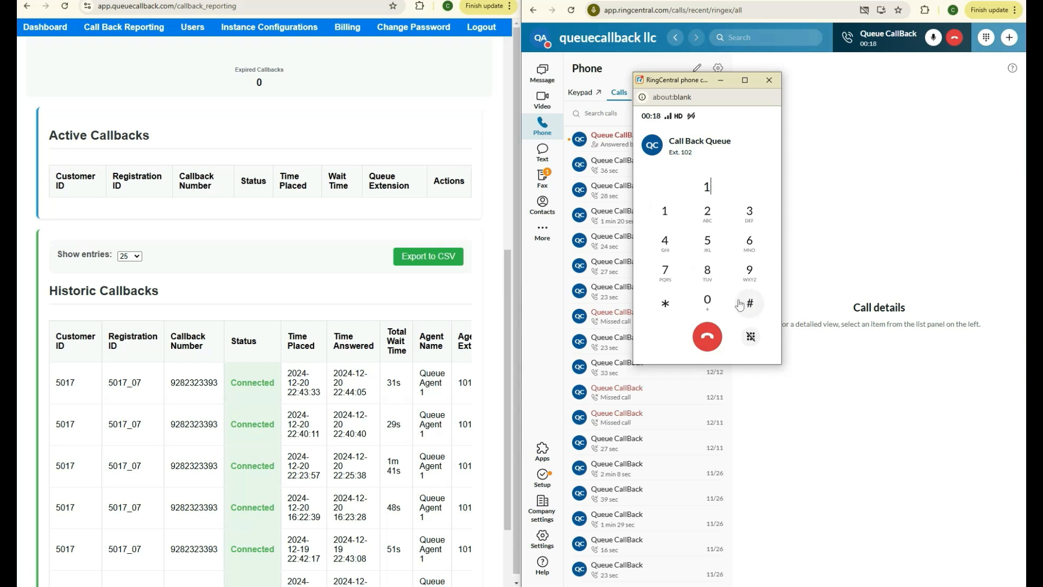
# Confirm the newest historic callback row shows Connected with a 31s wait.
pyautogui.moveTo(682, 84); pyautogui.dragTo(683, 87)
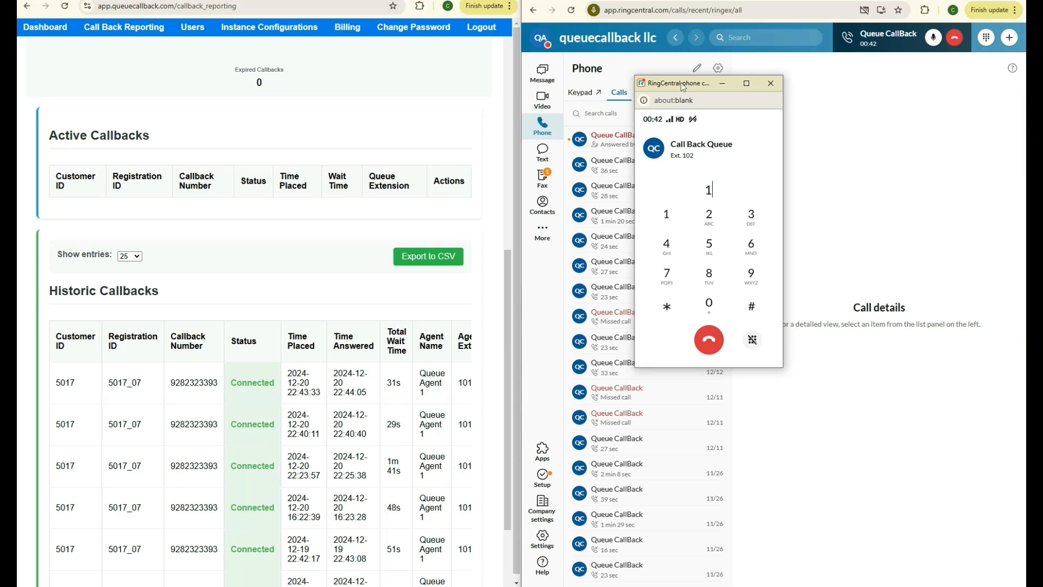
pyautogui.moveTo(683, 87); pyautogui.dragTo(687, 87)
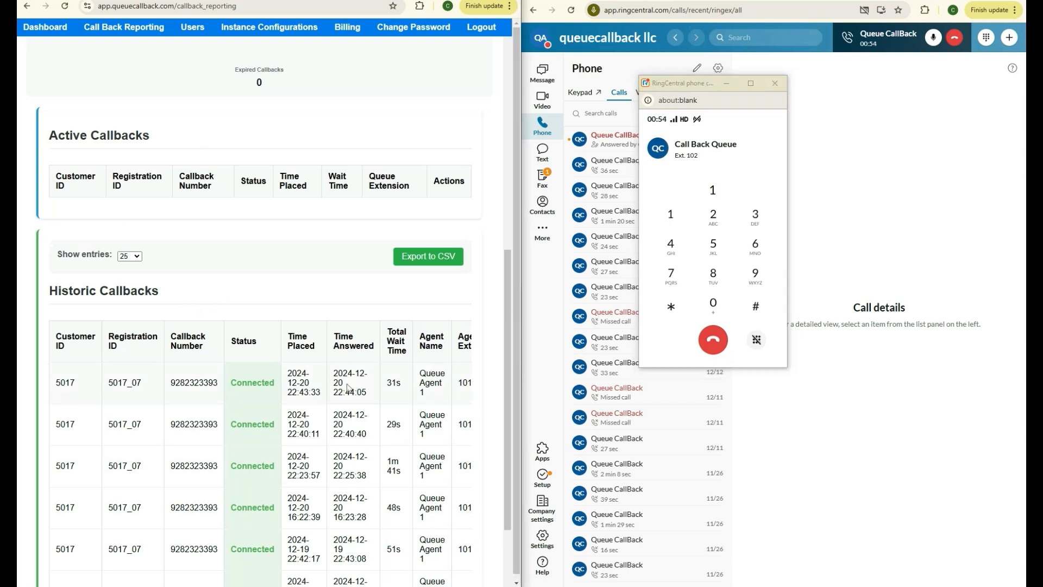
pyautogui.moveTo(420, 376); pyautogui.dragTo(416, 374)
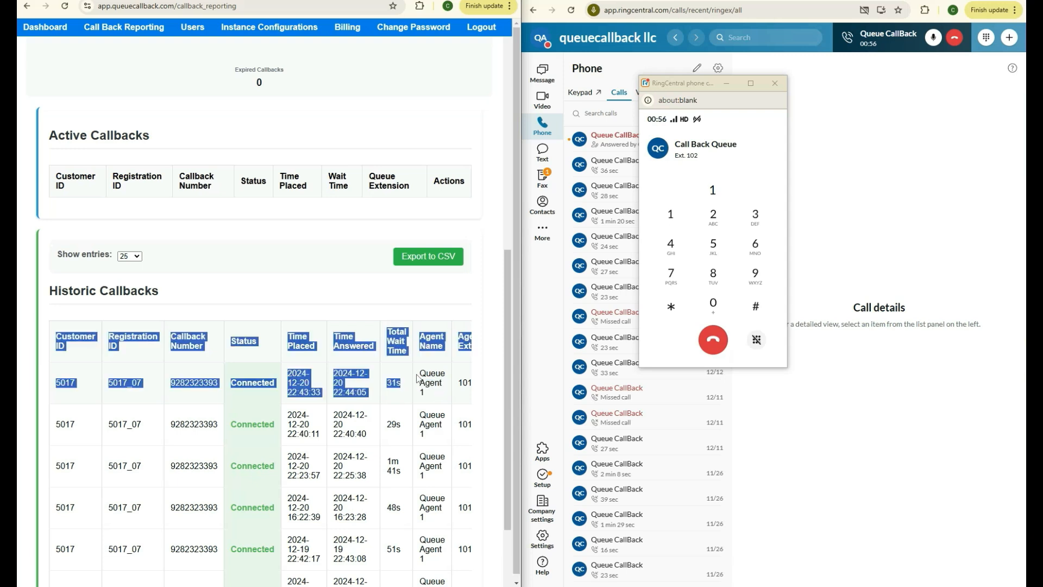
pyautogui.click(429, 389)
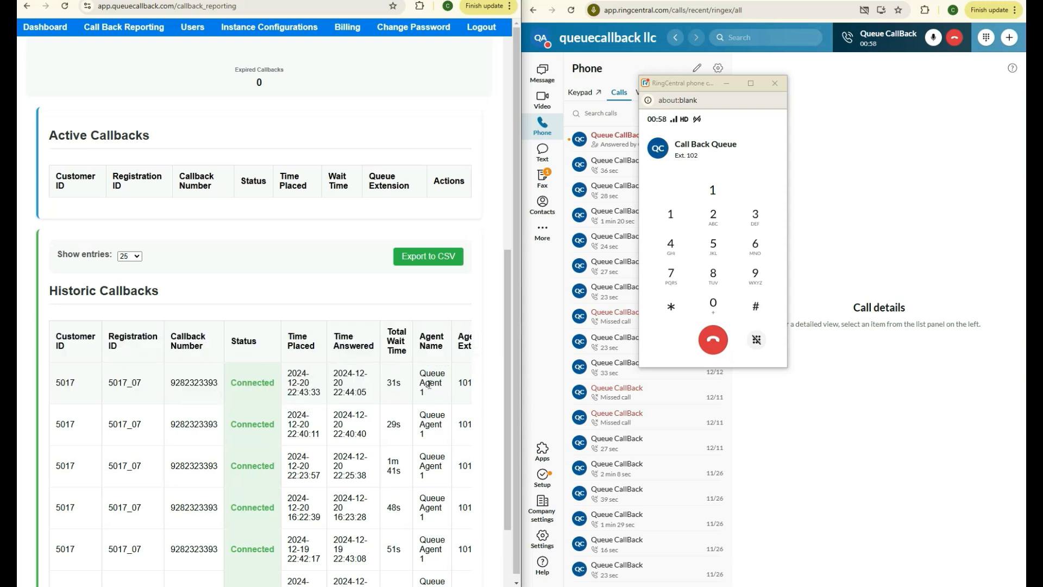